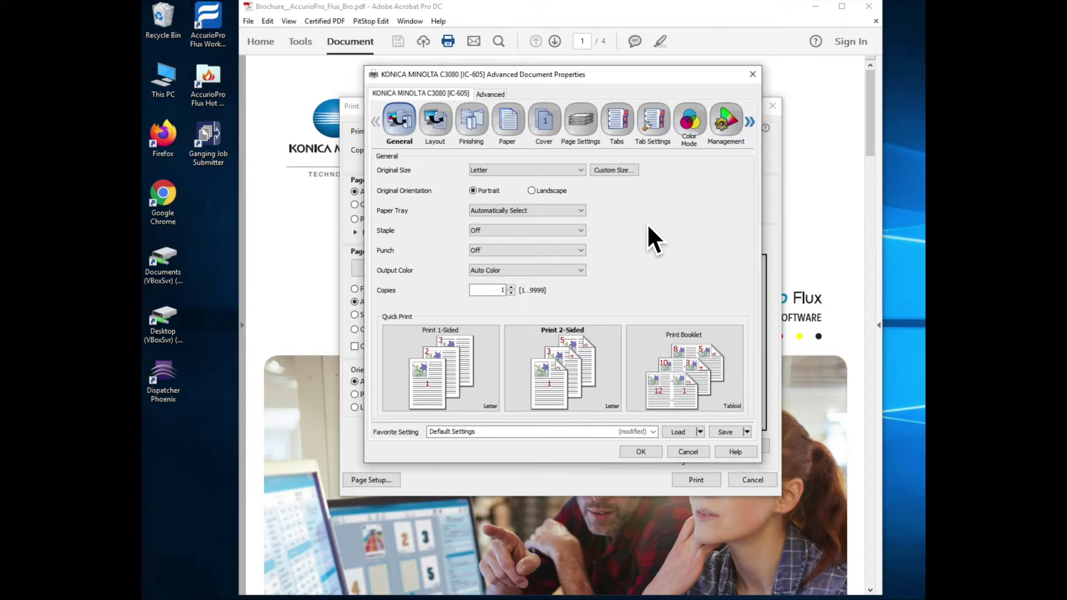
{"action": "left_click", "coordinate": [558, 169]}
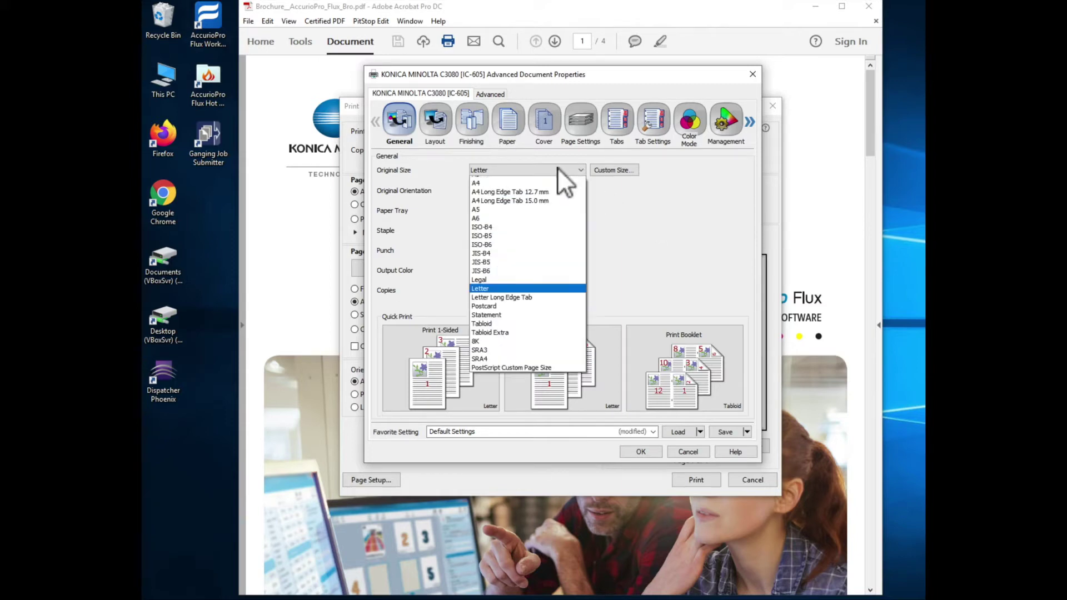
{"action": "left_click", "coordinate": [621, 203]}
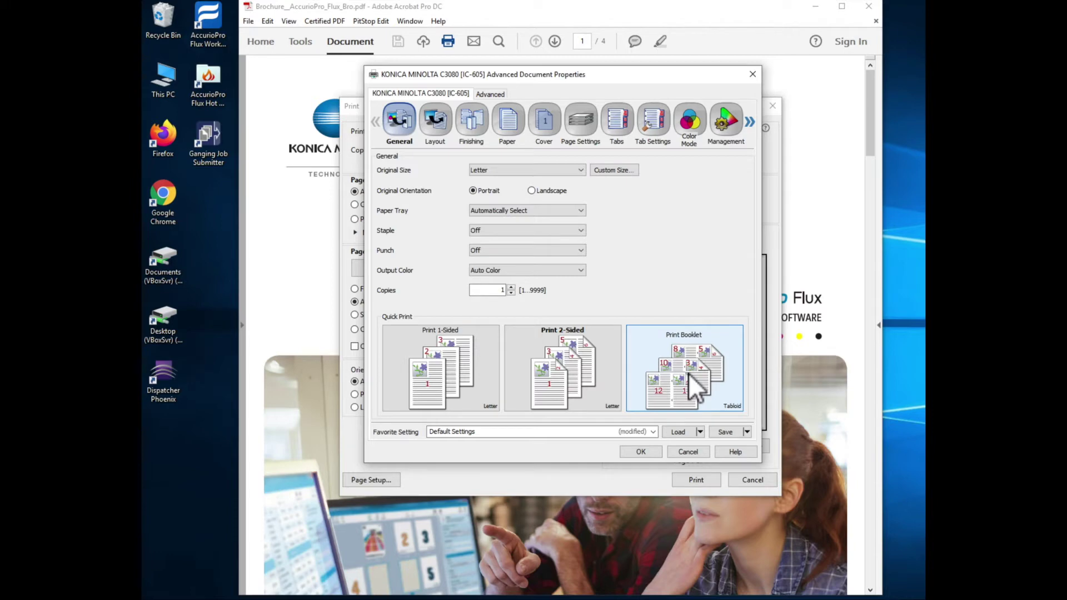
- Apply the Print Booklet quick-print preset, then reopen the IC-605 printer Properties
{"action": "double_click", "coordinate": [690, 374]}
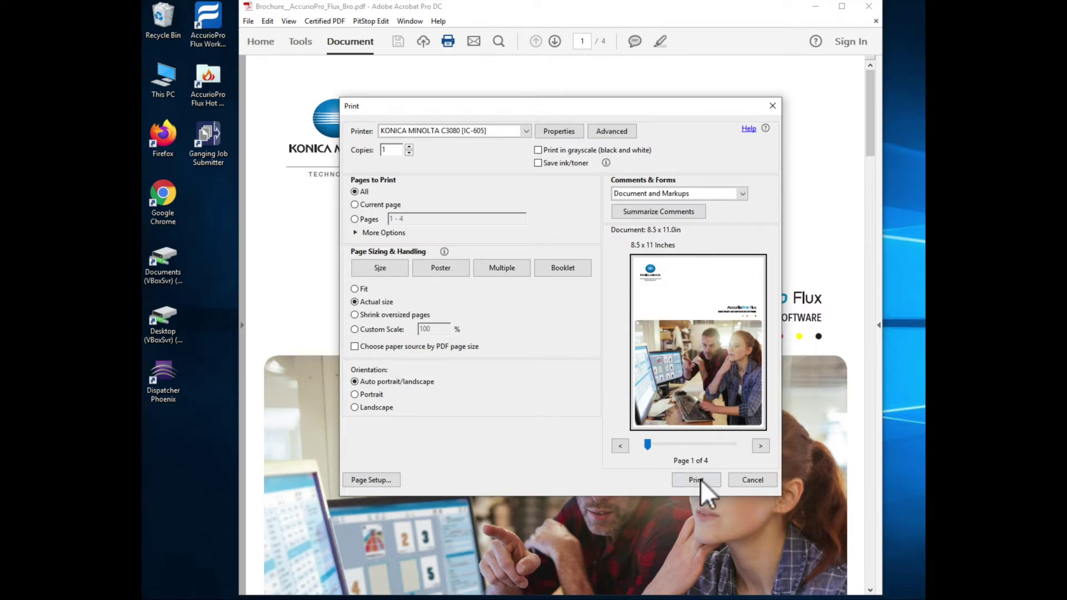
{"action": "left_click", "coordinate": [561, 133]}
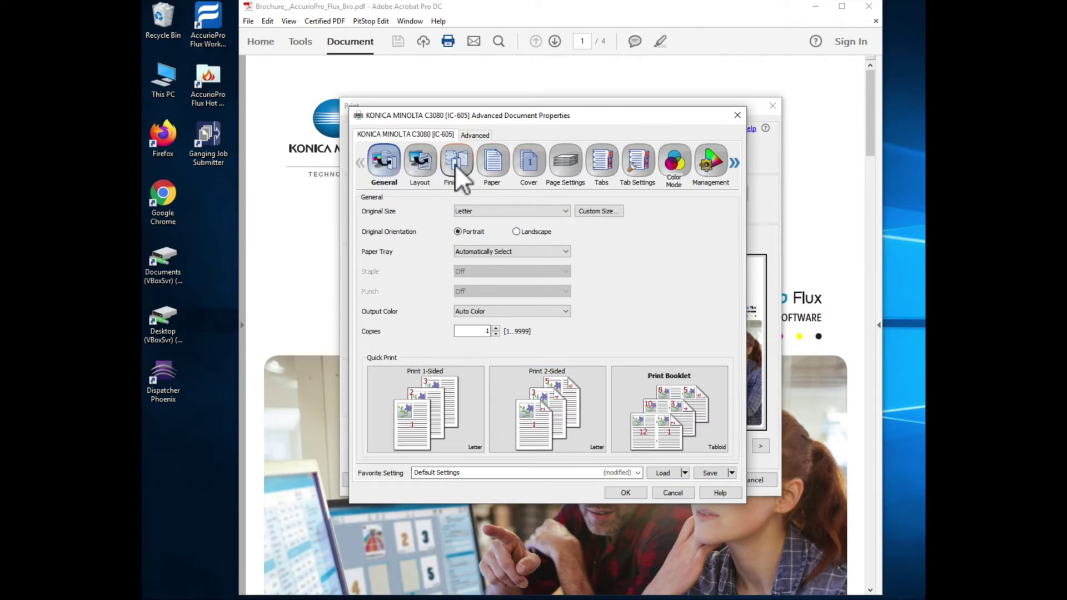
- Scroll the panel icon strip to its end and open the Configure panel
{"action": "left_click", "coordinate": [734, 164]}
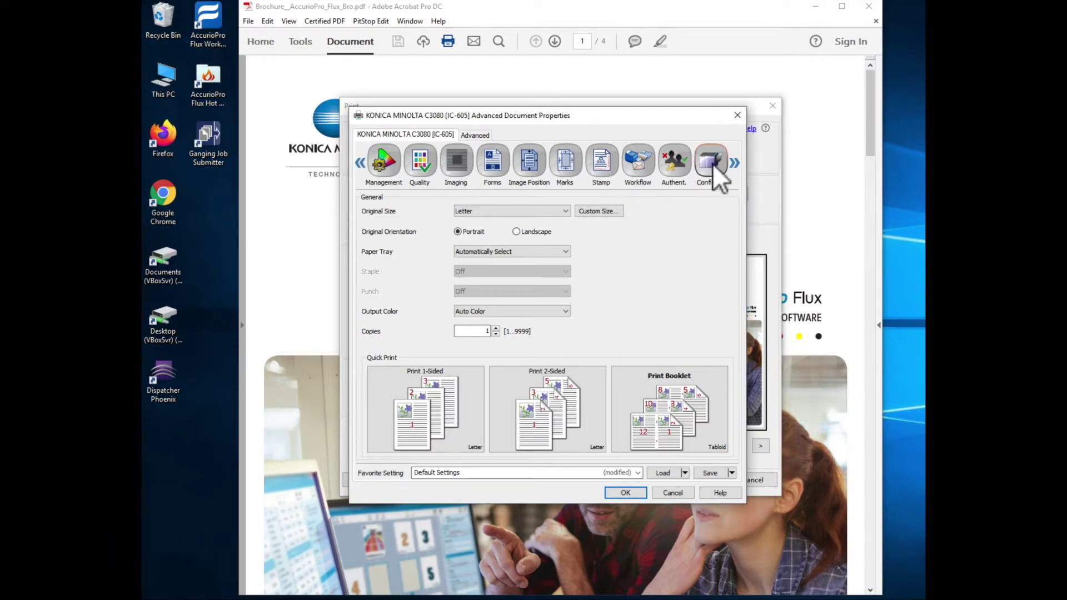
{"action": "left_click", "coordinate": [735, 163]}
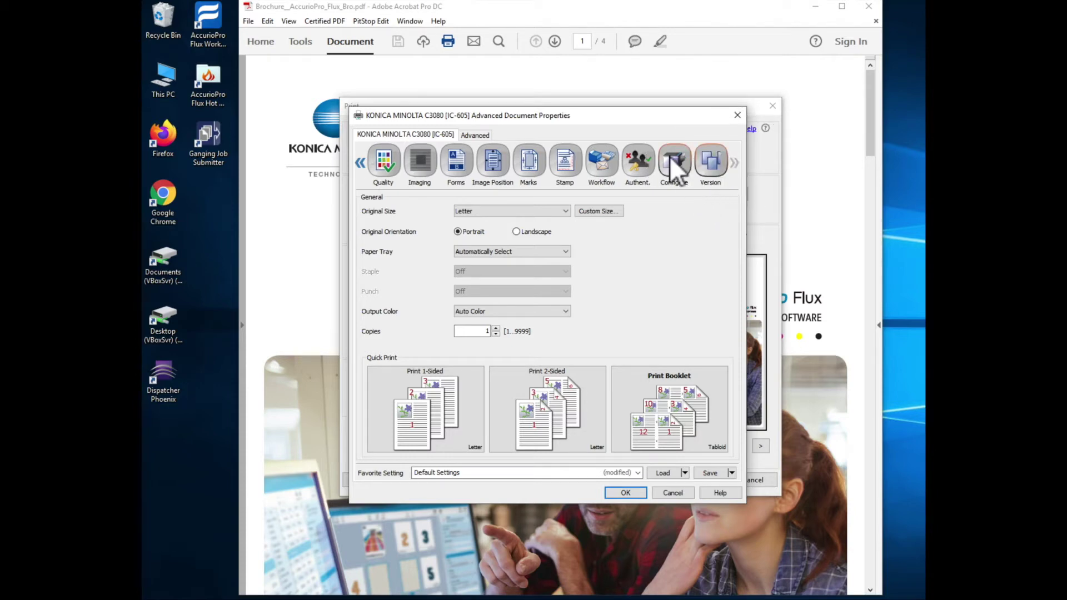
{"action": "left_click", "coordinate": [672, 162]}
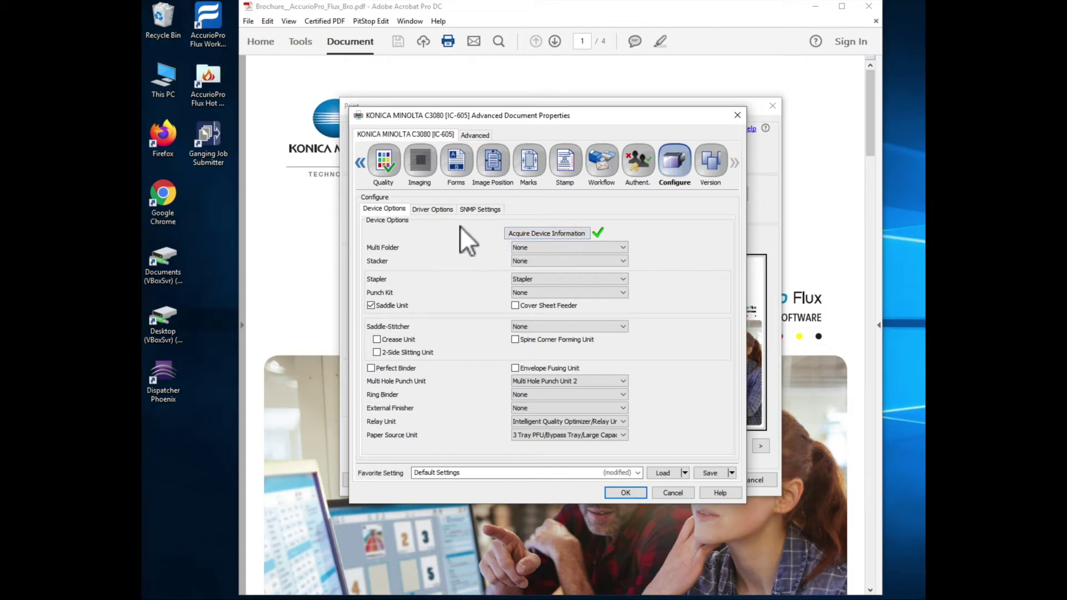
- Open Configure General Panel from Driver Options and move its window fully on screen
{"action": "left_click", "coordinate": [435, 210]}
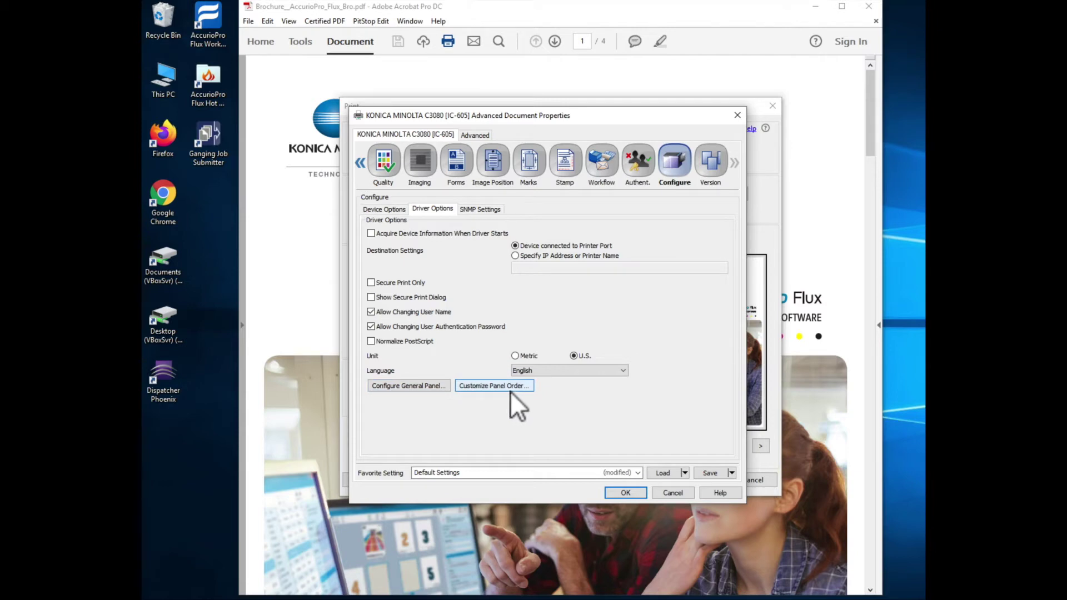
{"action": "left_click", "coordinate": [420, 386]}
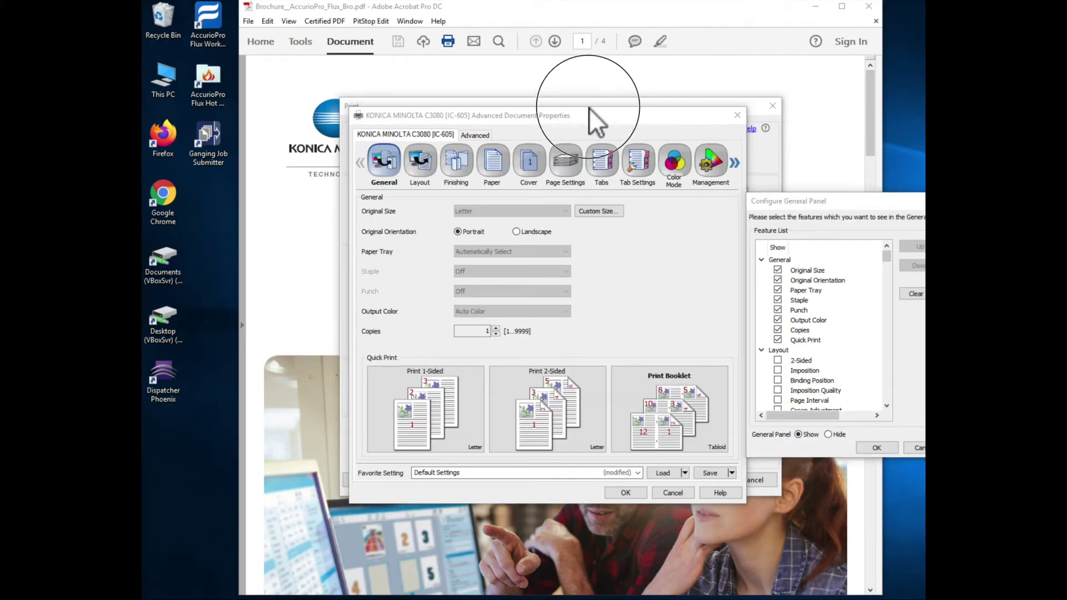
{"action": "left_click_drag", "start_coordinate": [809, 205], "coordinate": [786, 209]}
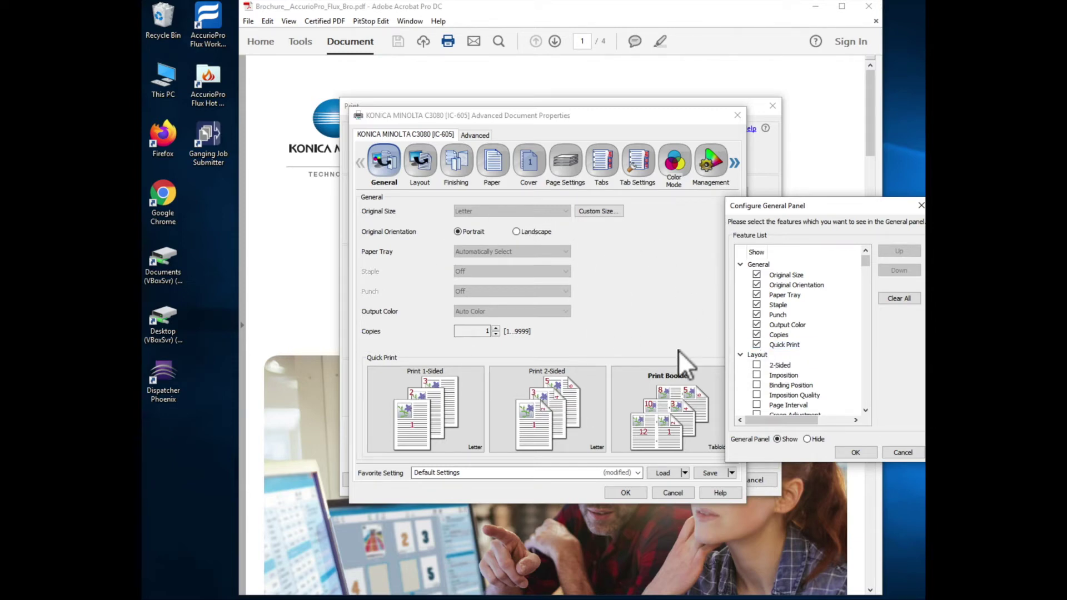
- Uncheck Quick Print and check 2-Sided, Imposition, Paper Size and Paper Profile in the feature list
{"action": "left_click", "coordinate": [756, 345]}
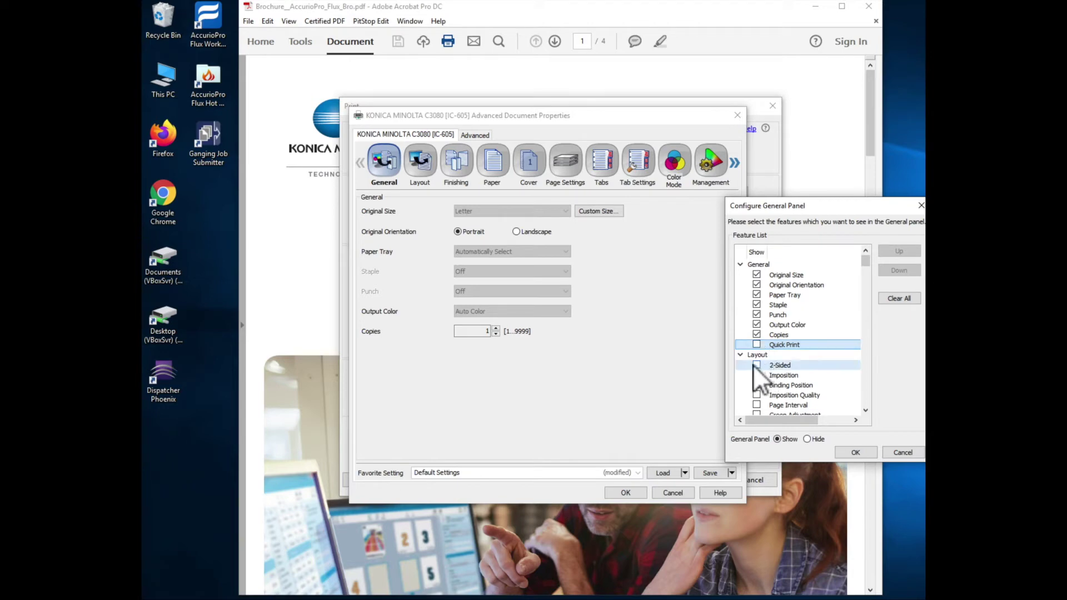
{"action": "left_click", "coordinate": [756, 365]}
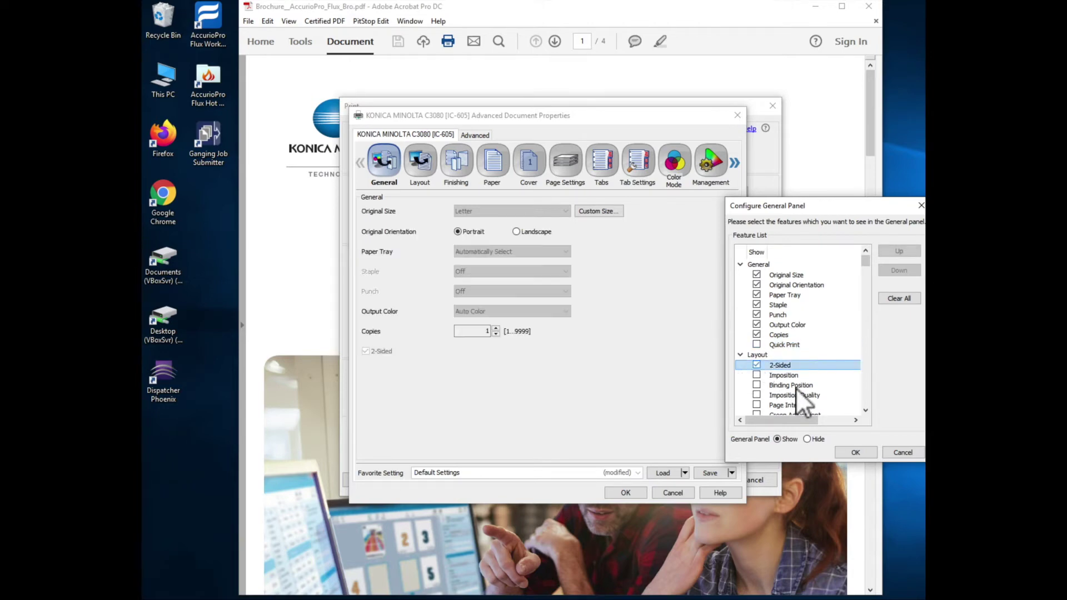
{"action": "left_click", "coordinate": [756, 375]}
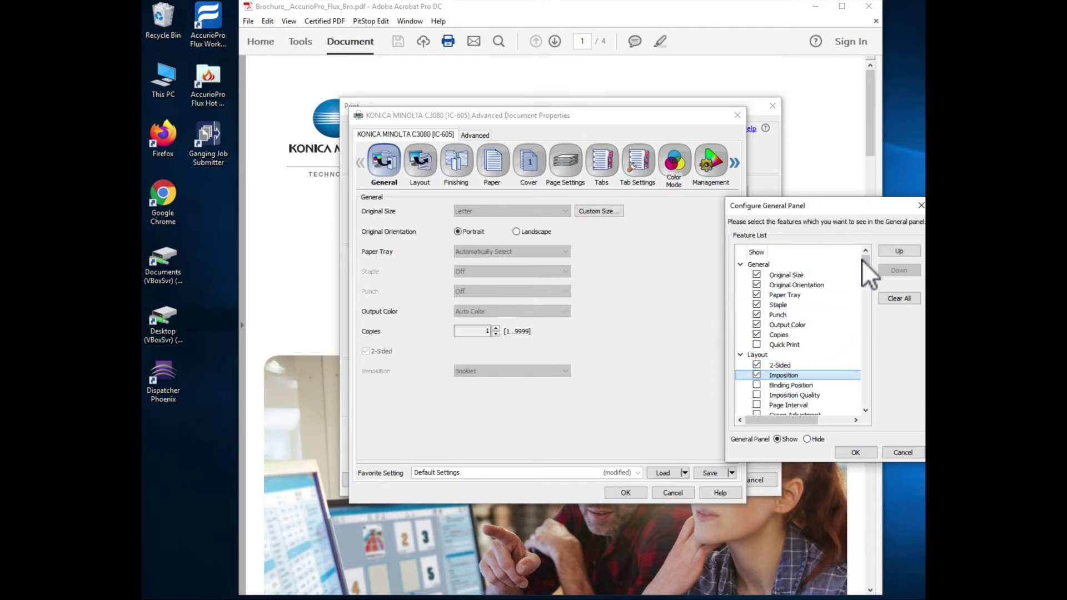
{"action": "left_click_drag", "start_coordinate": [863, 259], "coordinate": [868, 275]}
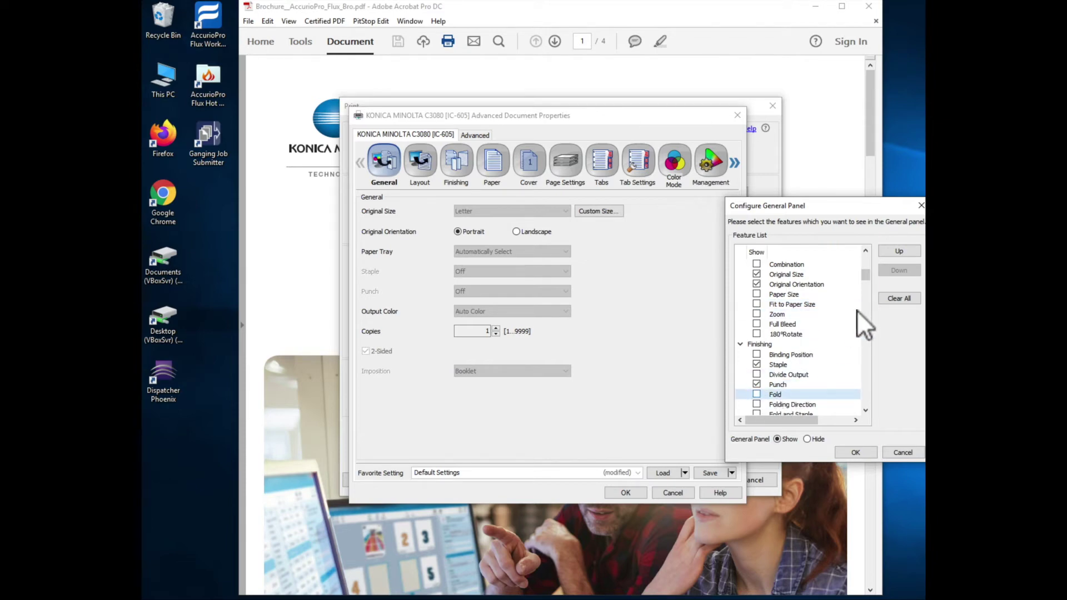
{"action": "left_click", "coordinate": [756, 294]}
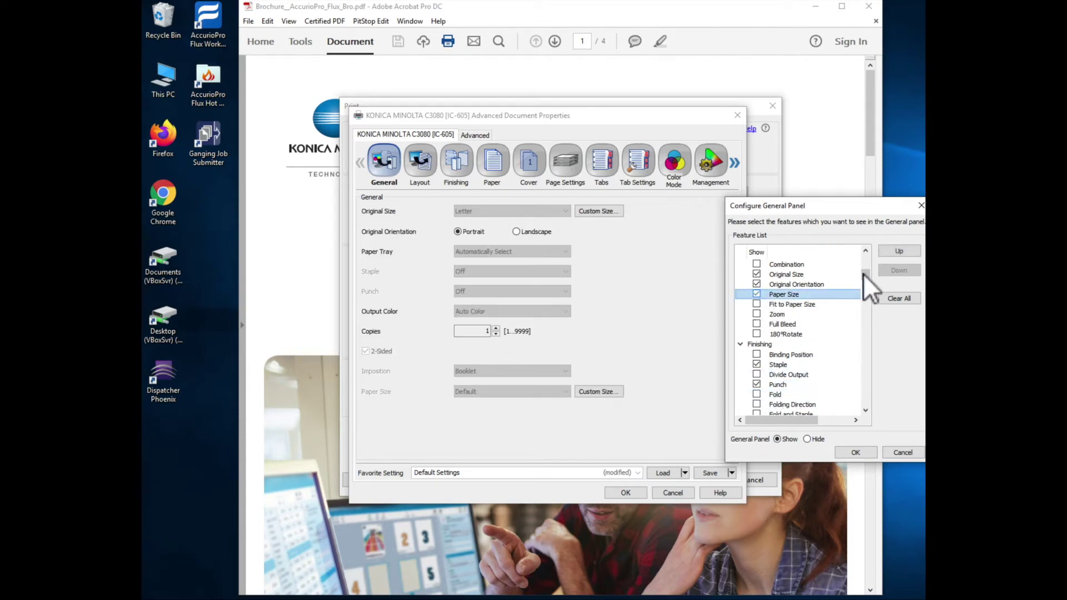
{"action": "left_click_drag", "start_coordinate": [866, 272], "coordinate": [867, 288]}
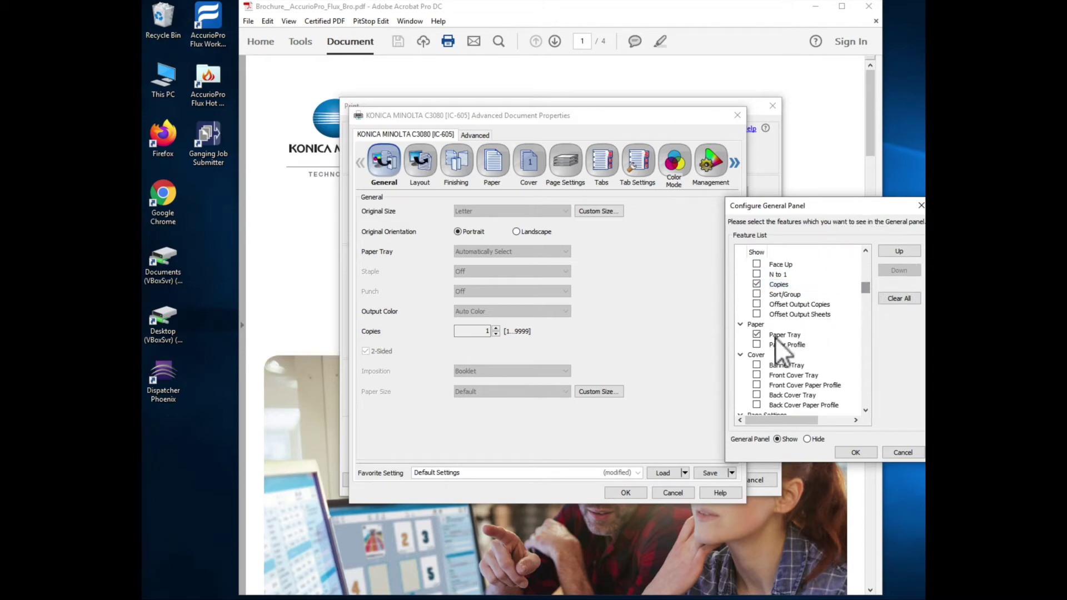
{"action": "left_click", "coordinate": [757, 346]}
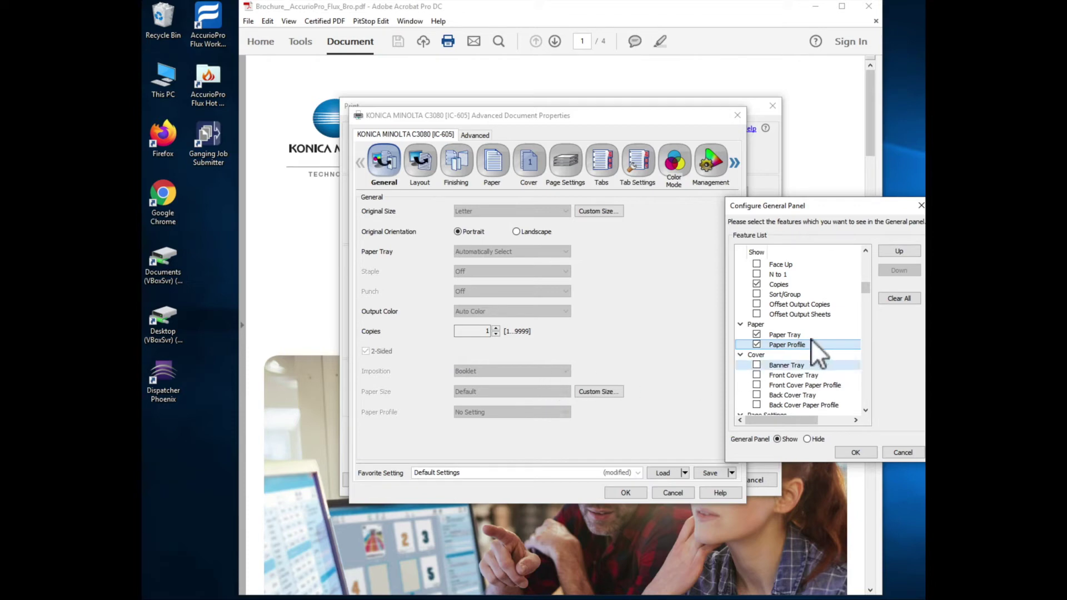
- Move Paper Profile to the top of the General panel feature list
{"action": "left_click", "coordinate": [901, 251]}
{"action": "left_click", "coordinate": [903, 252]}
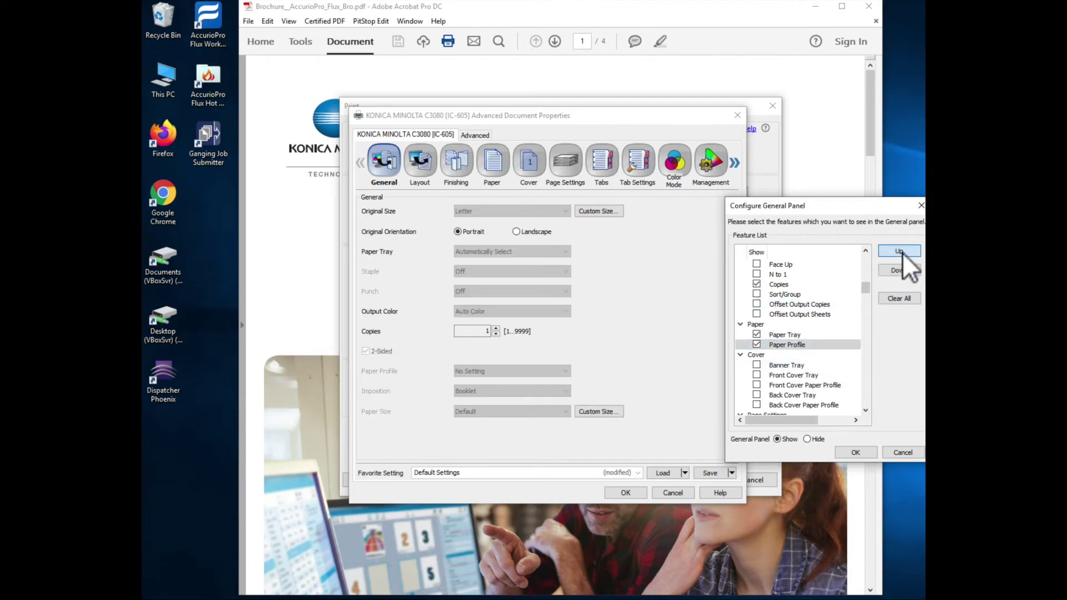
{"action": "left_click", "coordinate": [902, 253]}
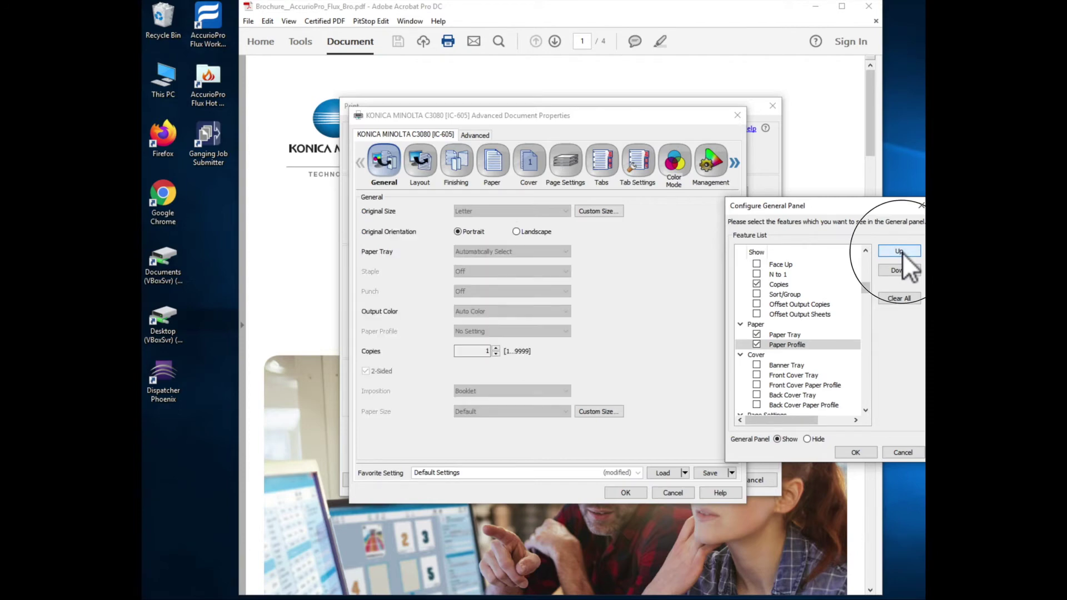
{"action": "left_click", "coordinate": [902, 253]}
{"action": "left_click", "coordinate": [902, 252]}
{"action": "left_click", "coordinate": [902, 253]}
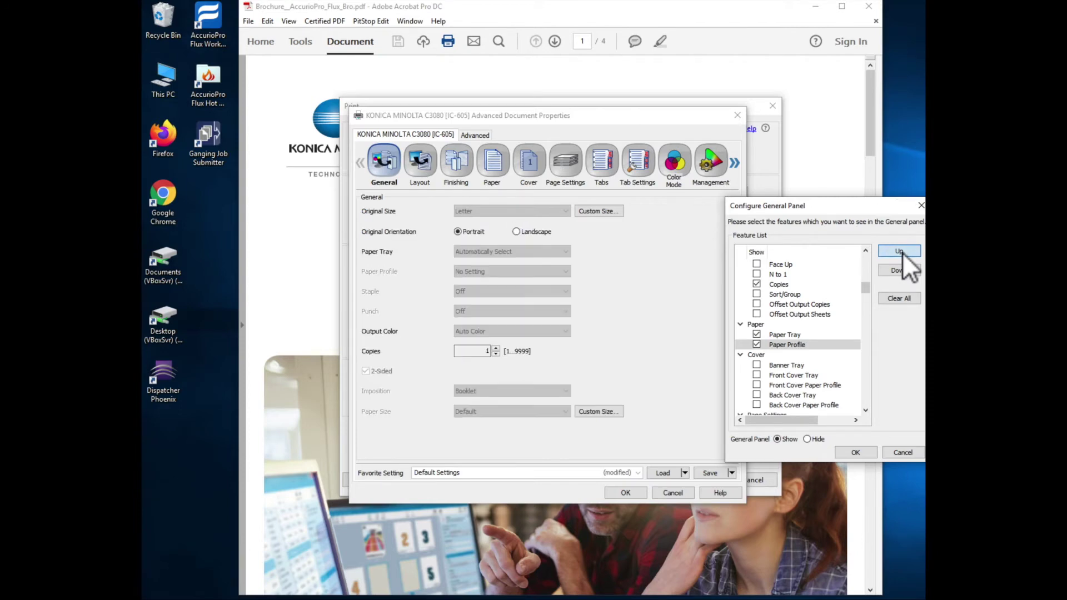
{"action": "left_click", "coordinate": [903, 253]}
{"action": "left_click", "coordinate": [902, 252]}
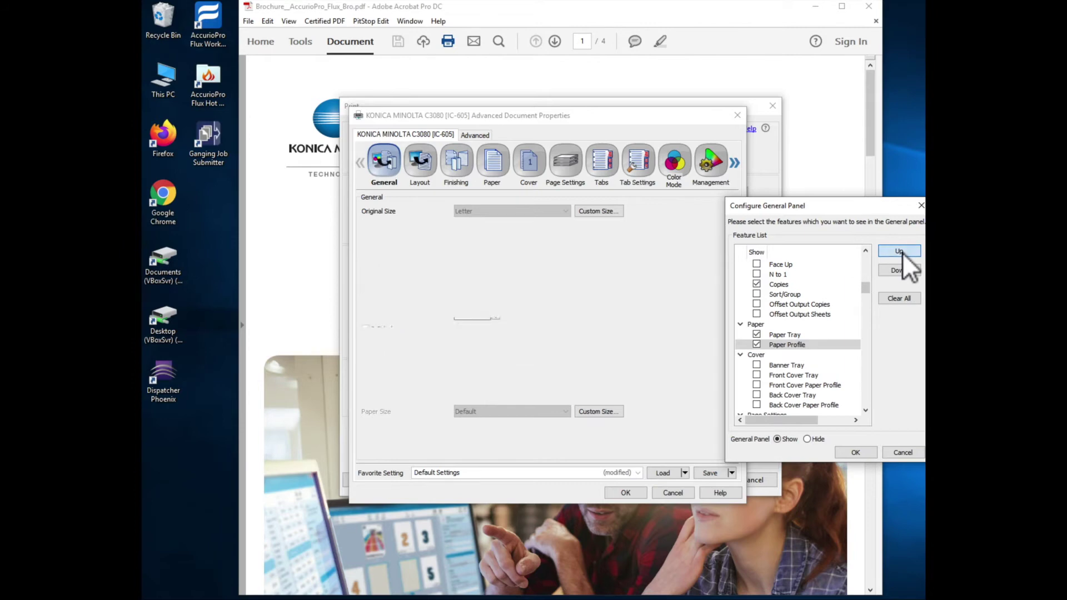
{"action": "left_click", "coordinate": [902, 253]}
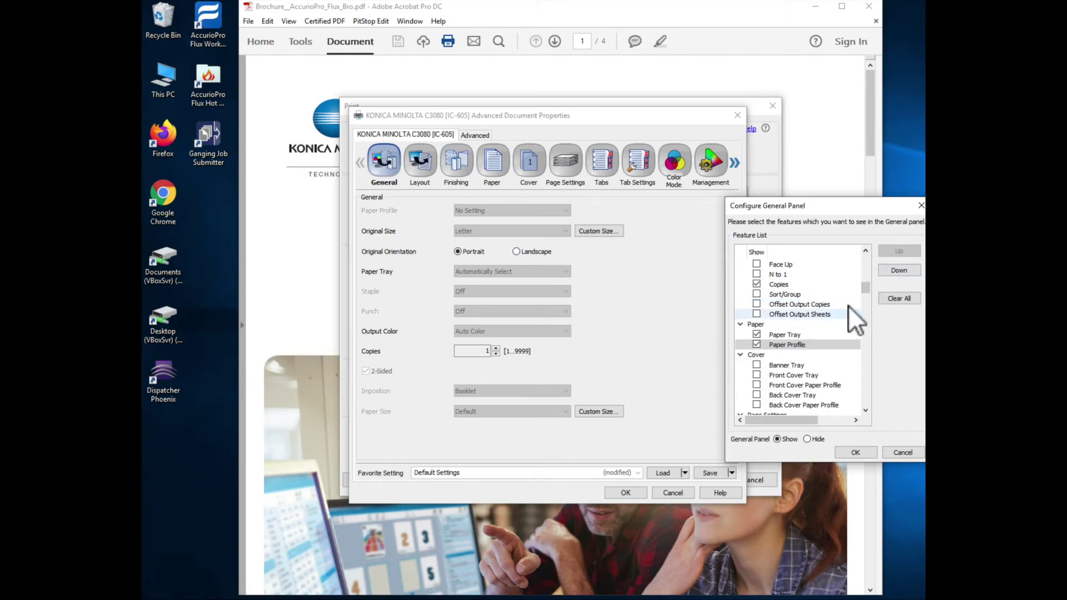
{"action": "left_click_drag", "start_coordinate": [866, 292], "coordinate": [863, 264]}
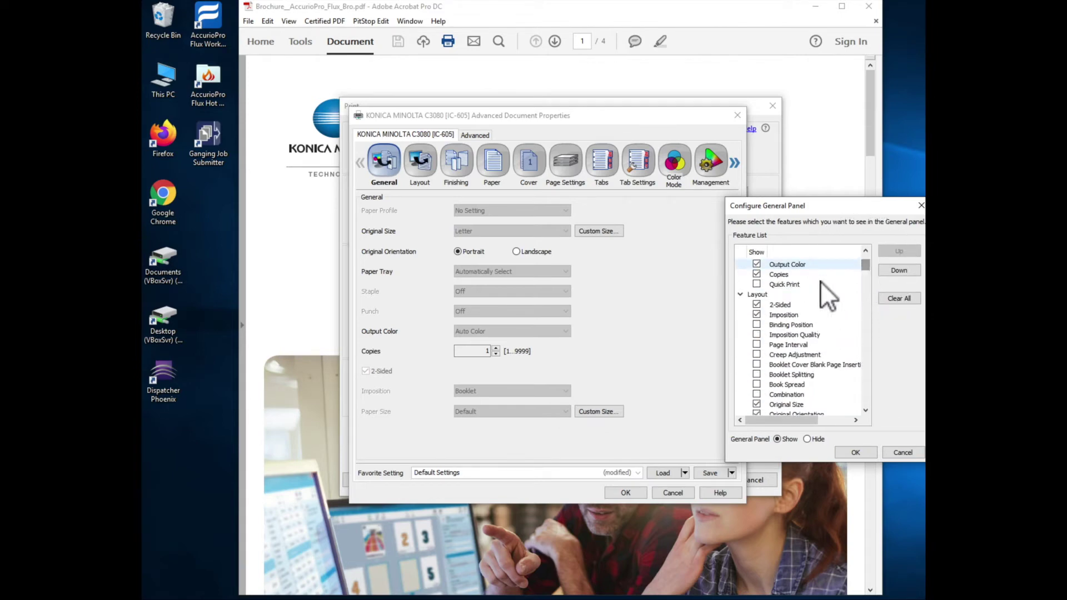
- Raise 2-Sided, move Imposition up until it follows 2-Sided, and confirm the layout
{"action": "left_click", "coordinate": [779, 305]}
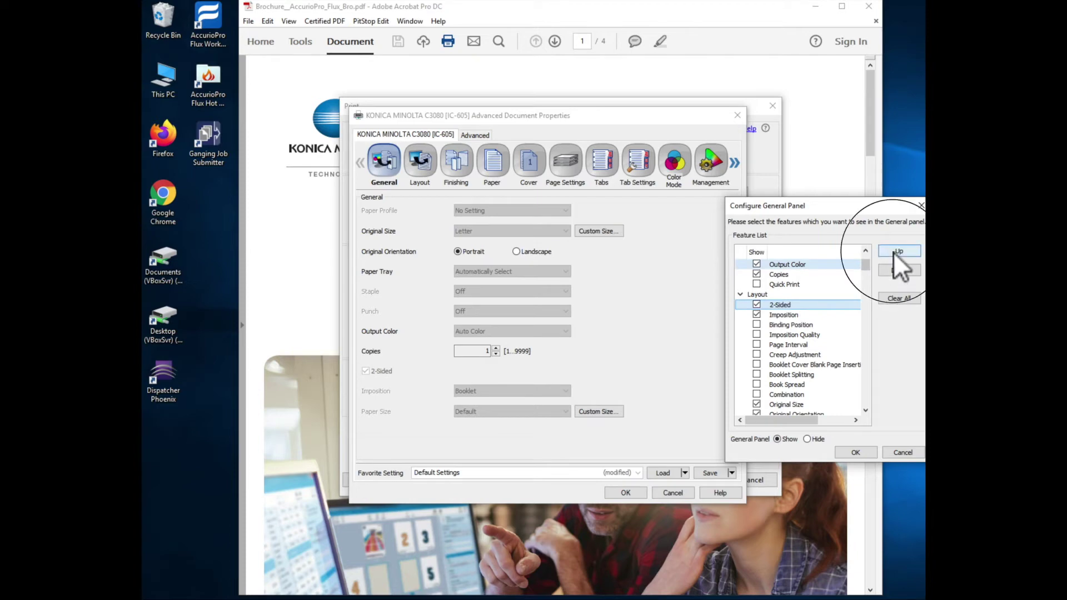
{"action": "left_click", "coordinate": [893, 252]}
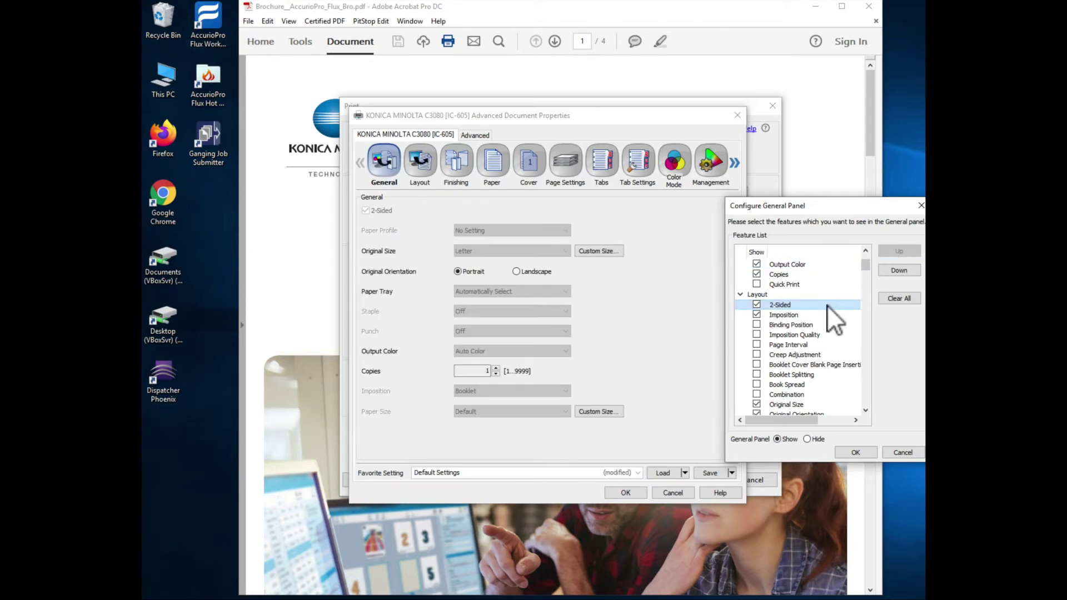
{"action": "left_click", "coordinate": [803, 316]}
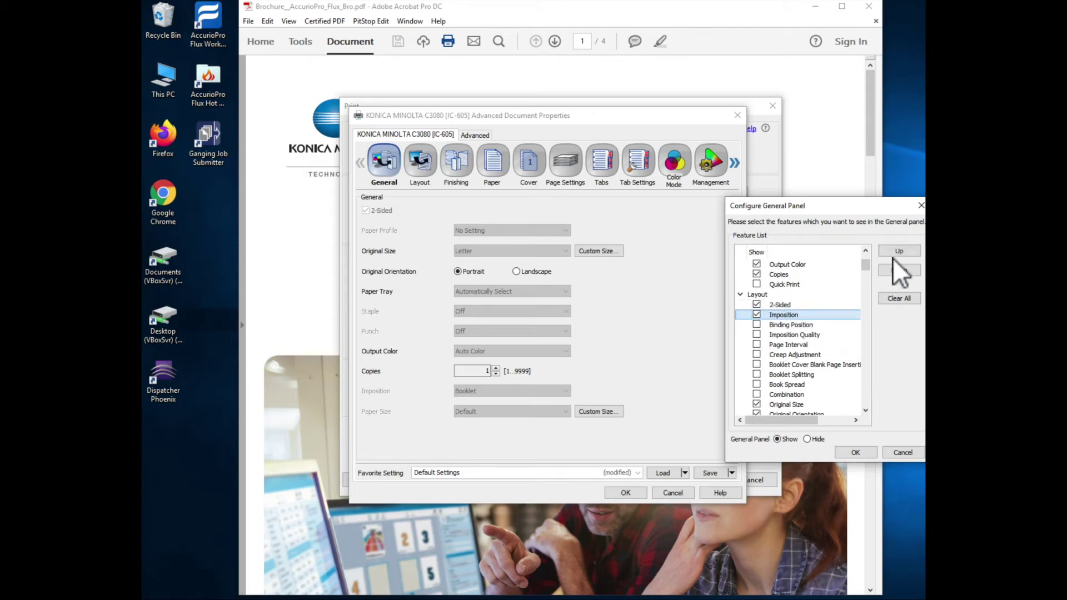
{"action": "left_click", "coordinate": [897, 254]}
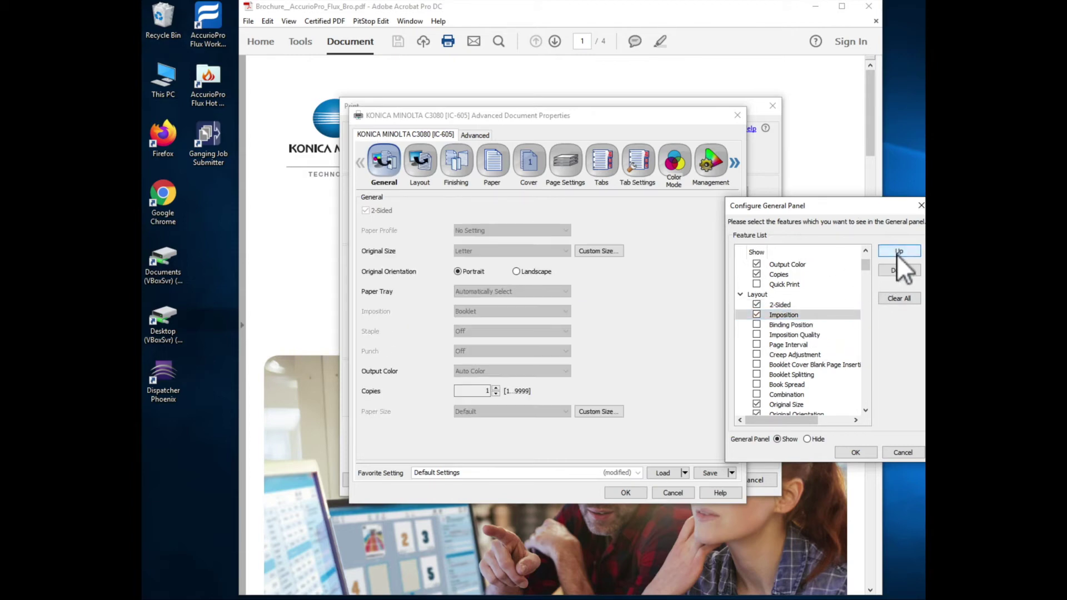
{"action": "left_click", "coordinate": [896, 255]}
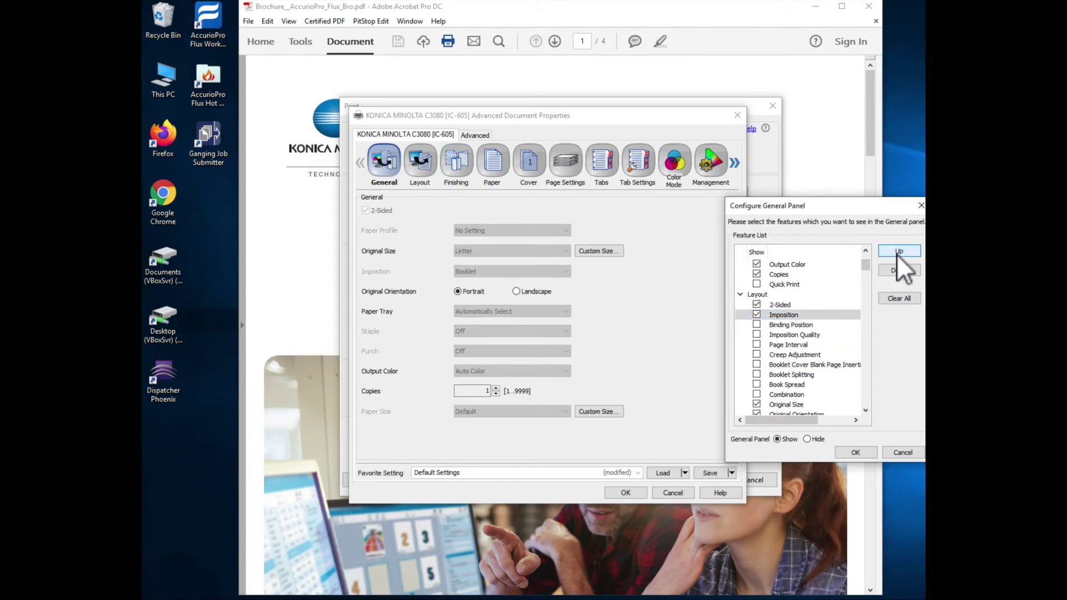
{"action": "left_click", "coordinate": [896, 255]}
{"action": "left_click", "coordinate": [896, 254]}
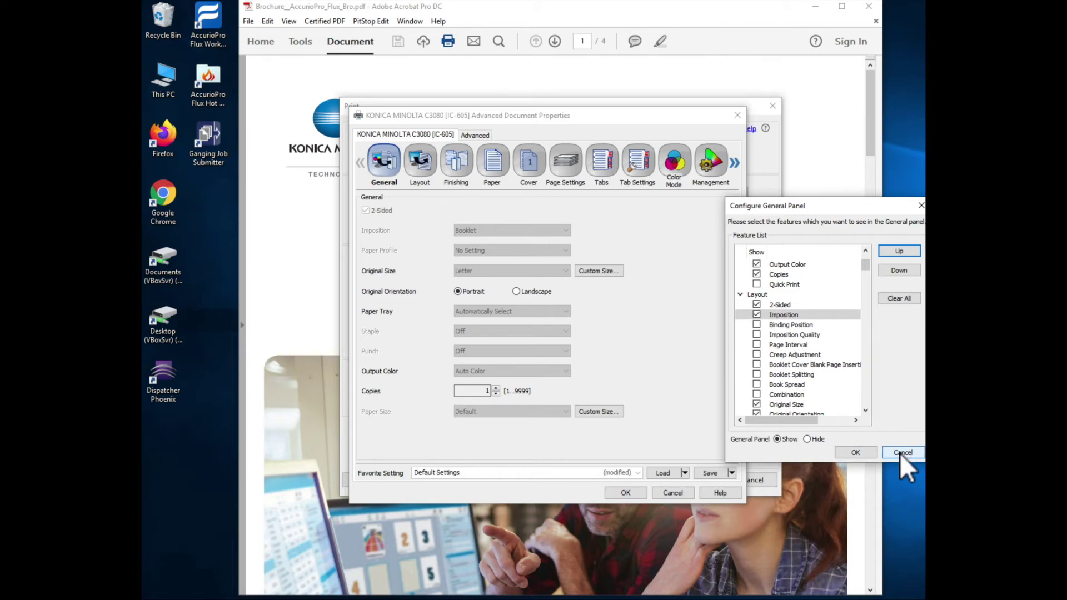
{"action": "left_click", "coordinate": [856, 453]}
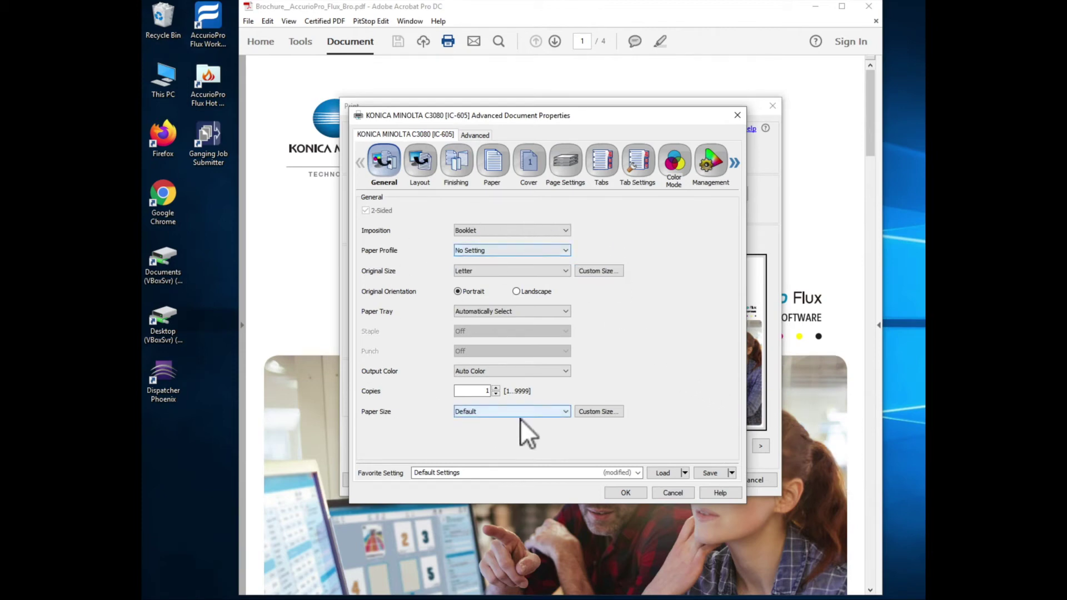
- Confirm Imposition stays Booklet and Paper Profile No Setting, then scroll the panel icons to the end
{"action": "left_click", "coordinate": [563, 230]}
{"action": "left_click", "coordinate": [562, 229]}
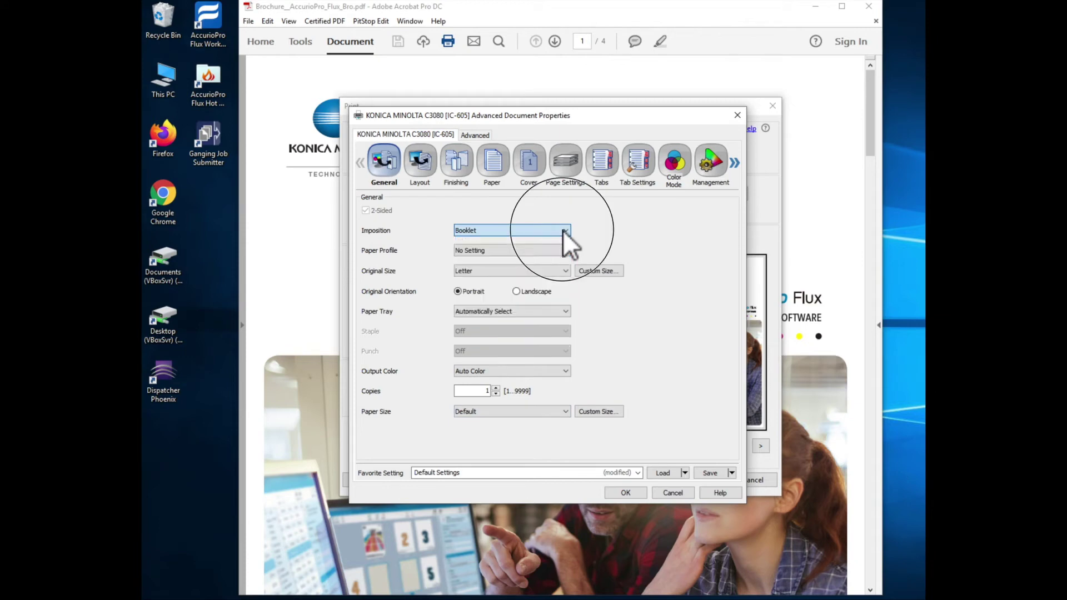
{"action": "left_click", "coordinate": [531, 249]}
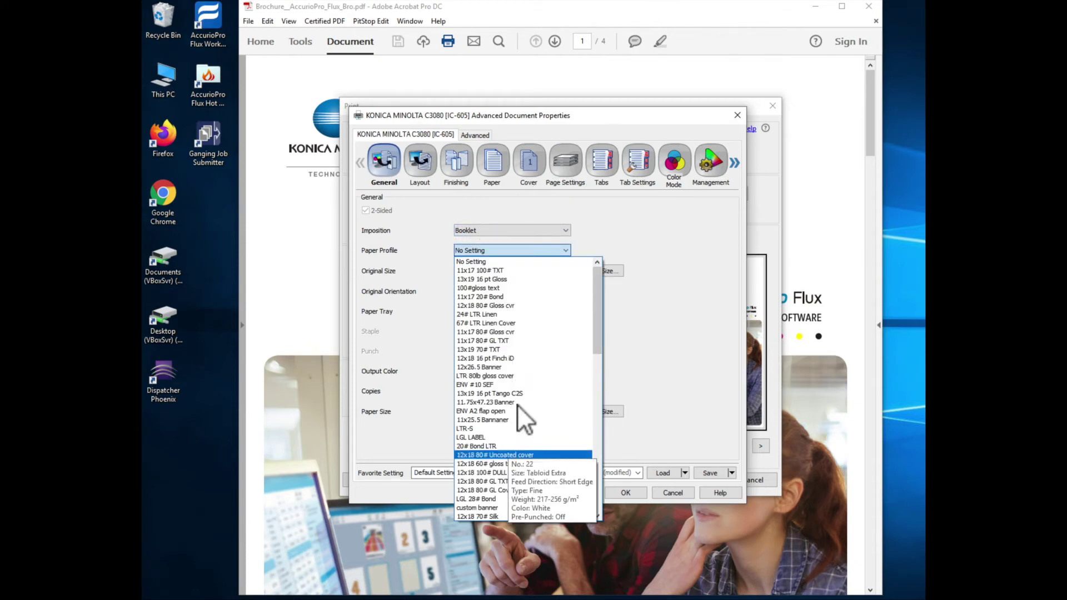
{"action": "right_click", "coordinate": [598, 261]}
{"action": "left_click", "coordinate": [626, 242]}
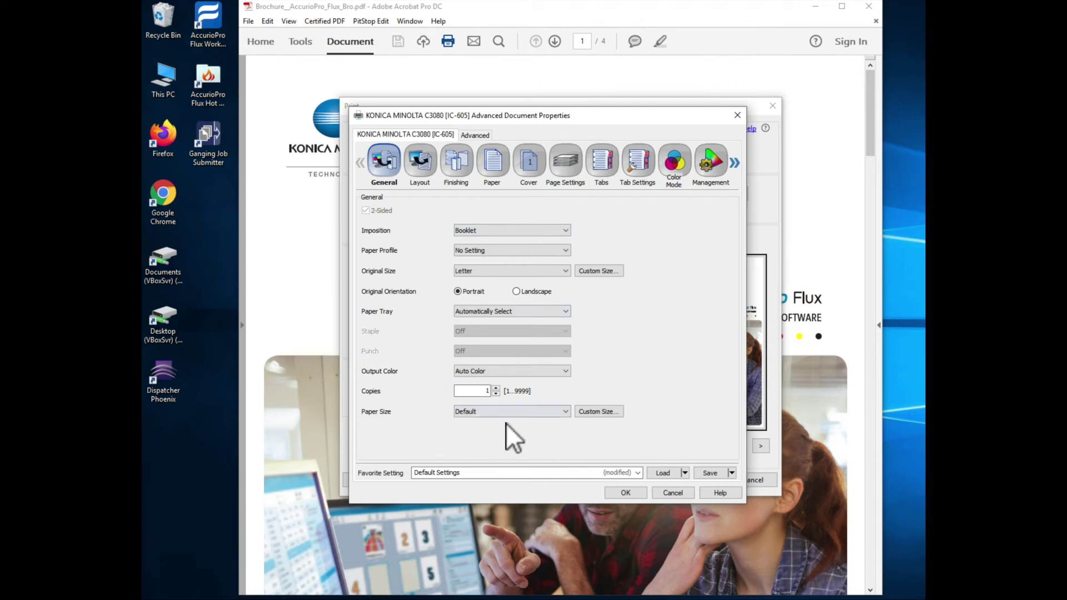
{"action": "left_click", "coordinate": [735, 163]}
{"action": "left_click", "coordinate": [736, 164]}
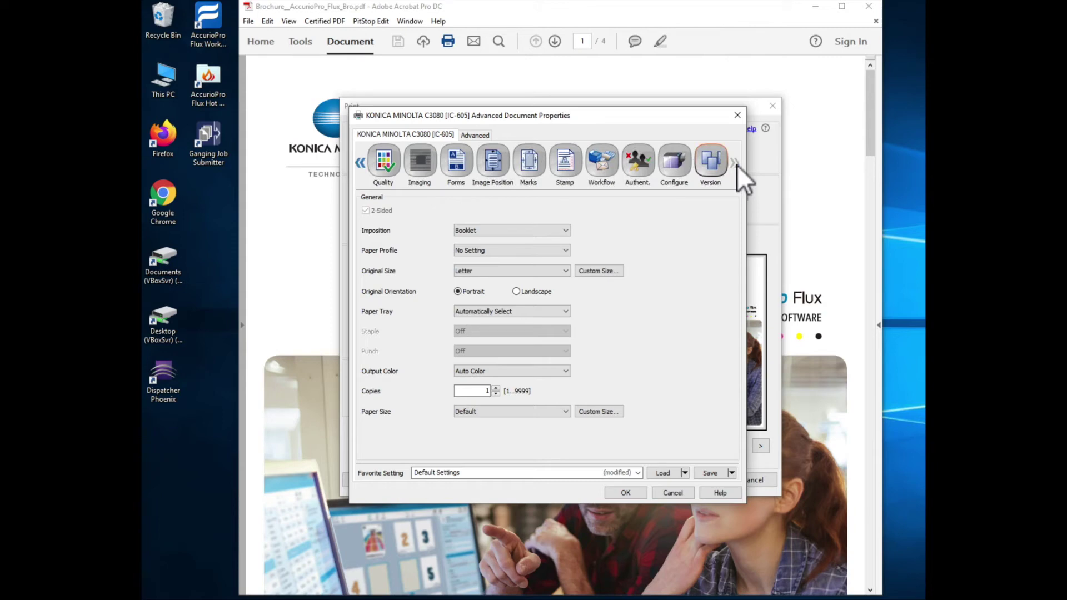
- In Customize Panel Order, hide the Authent., Stamp, Marks and Forms panels
{"action": "left_click", "coordinate": [673, 167]}
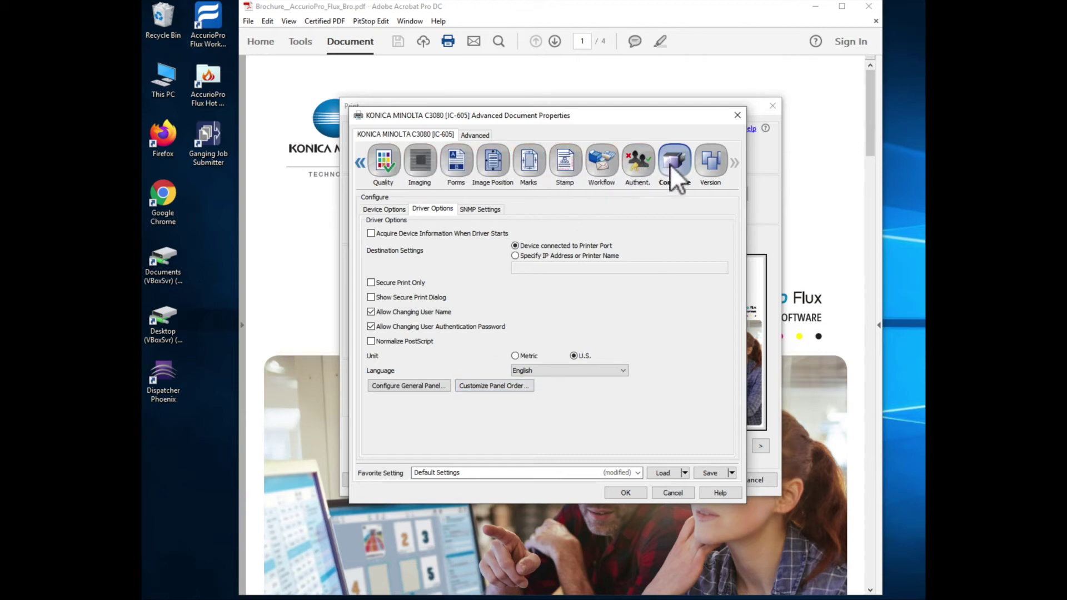
{"action": "left_click", "coordinate": [492, 387]}
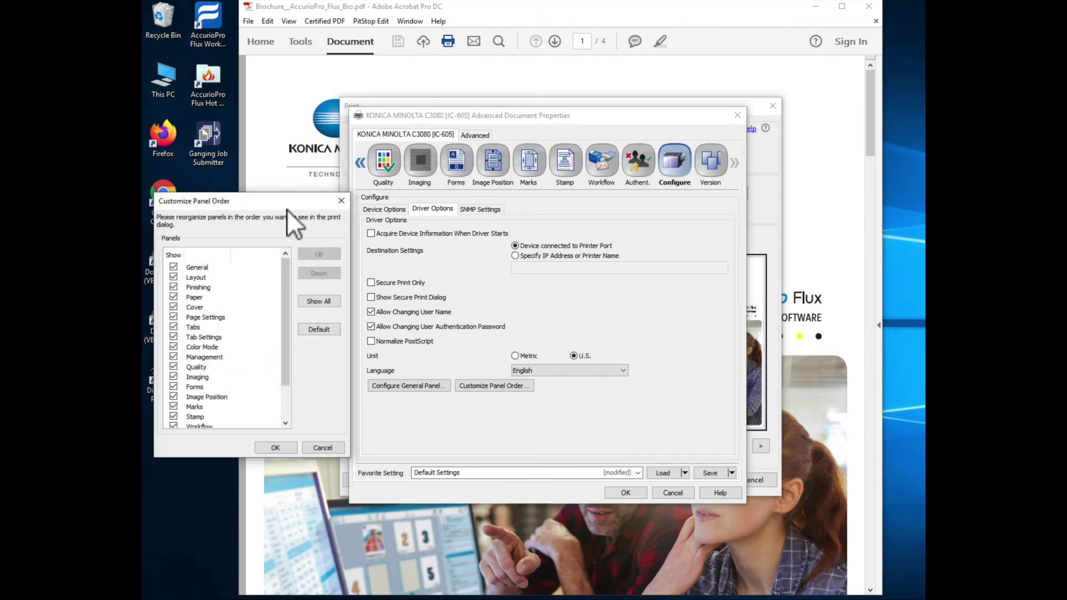
{"action": "left_click_drag", "start_coordinate": [279, 200], "coordinate": [339, 186]}
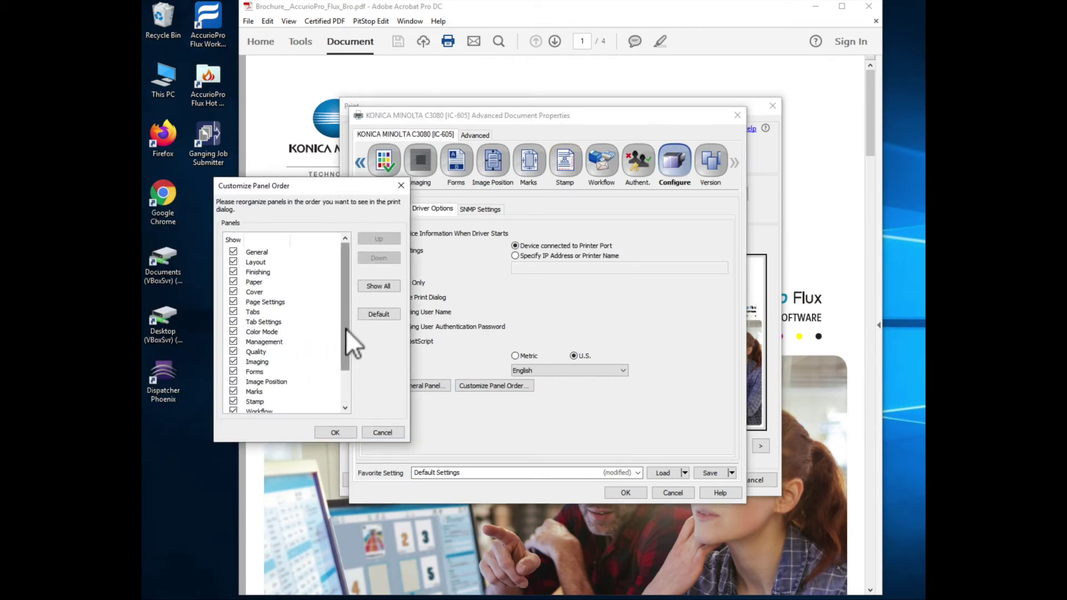
{"action": "left_click_drag", "start_coordinate": [345, 328], "coordinate": [342, 374]}
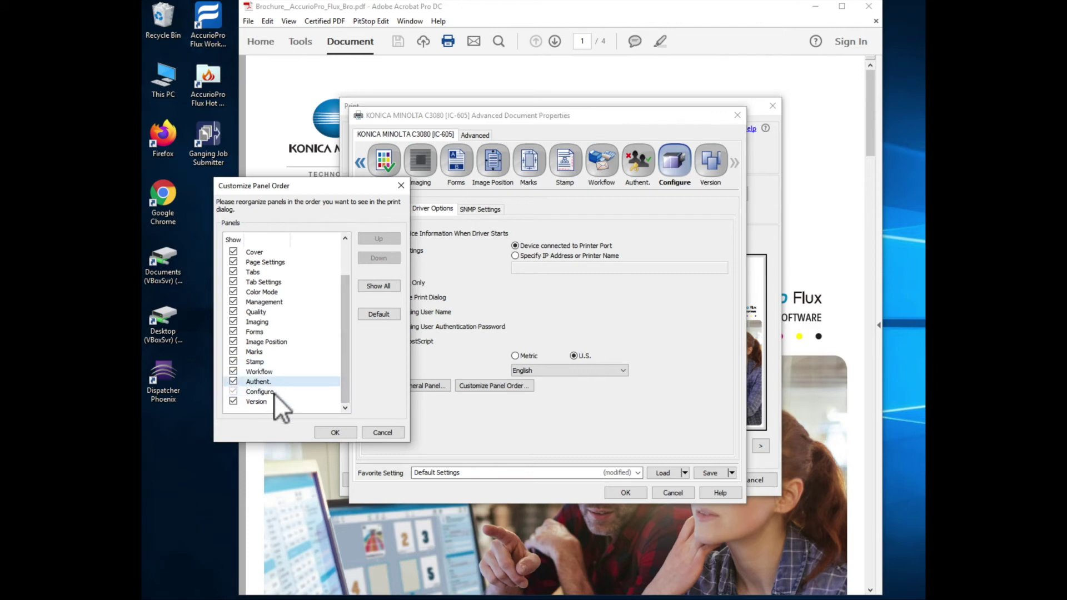
{"action": "left_click", "coordinate": [233, 382]}
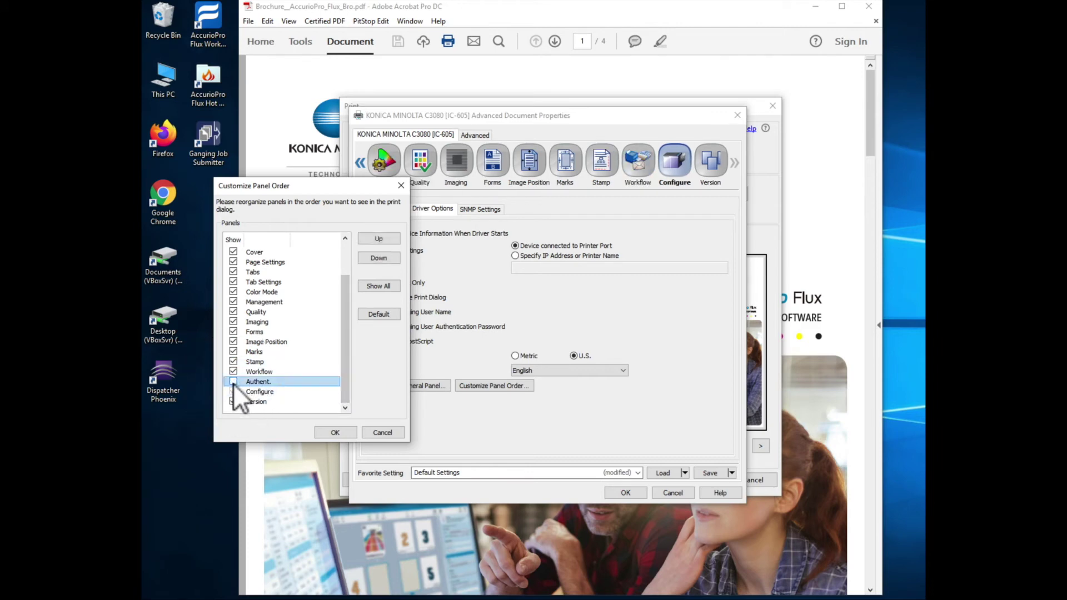
{"action": "left_click", "coordinate": [234, 362]}
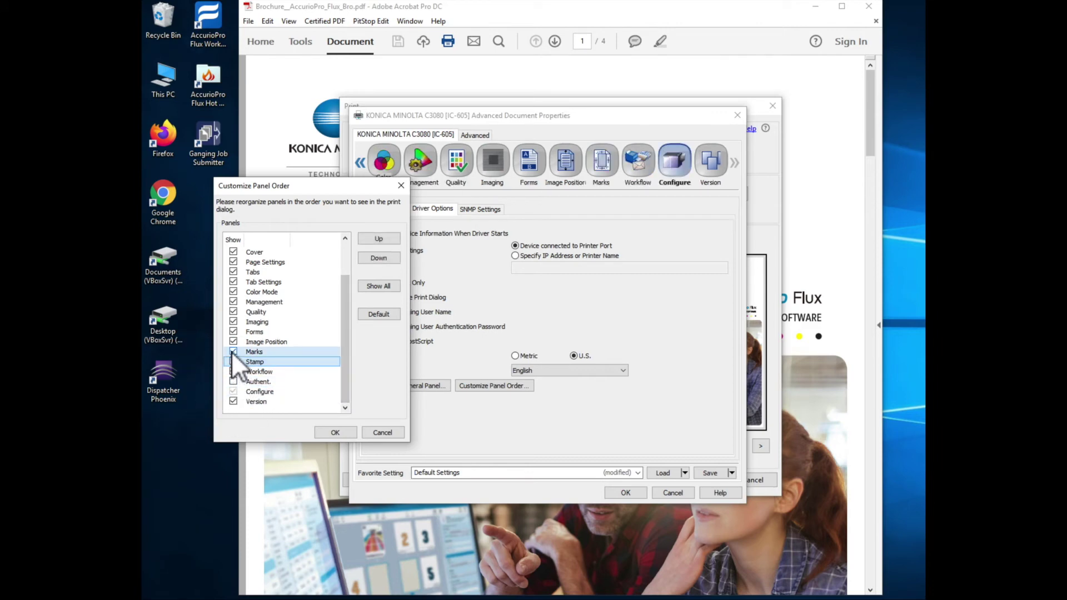
{"action": "left_click", "coordinate": [233, 352]}
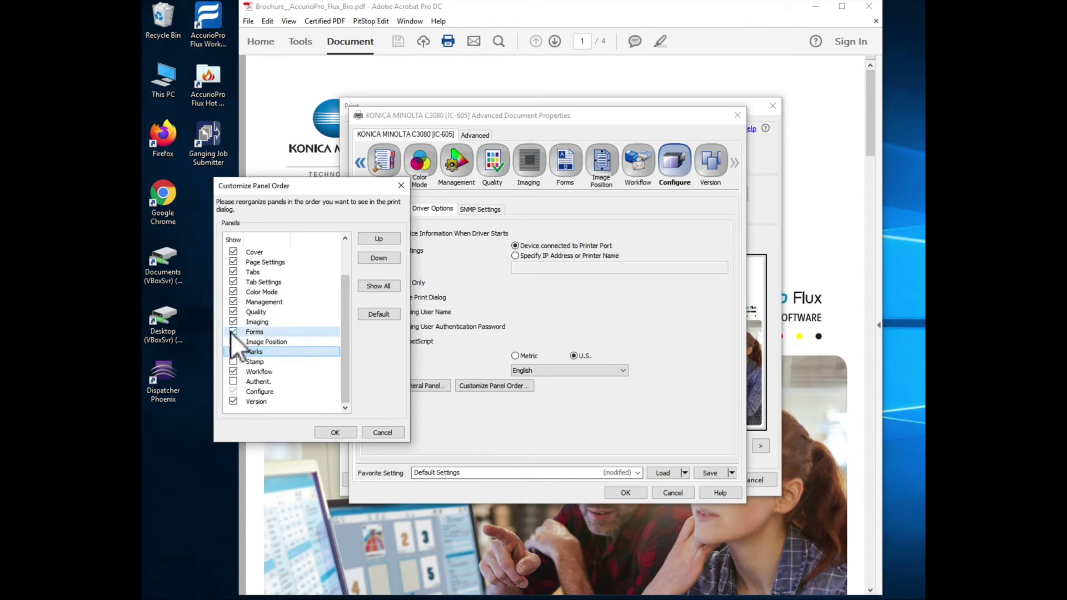
{"action": "left_click", "coordinate": [233, 332]}
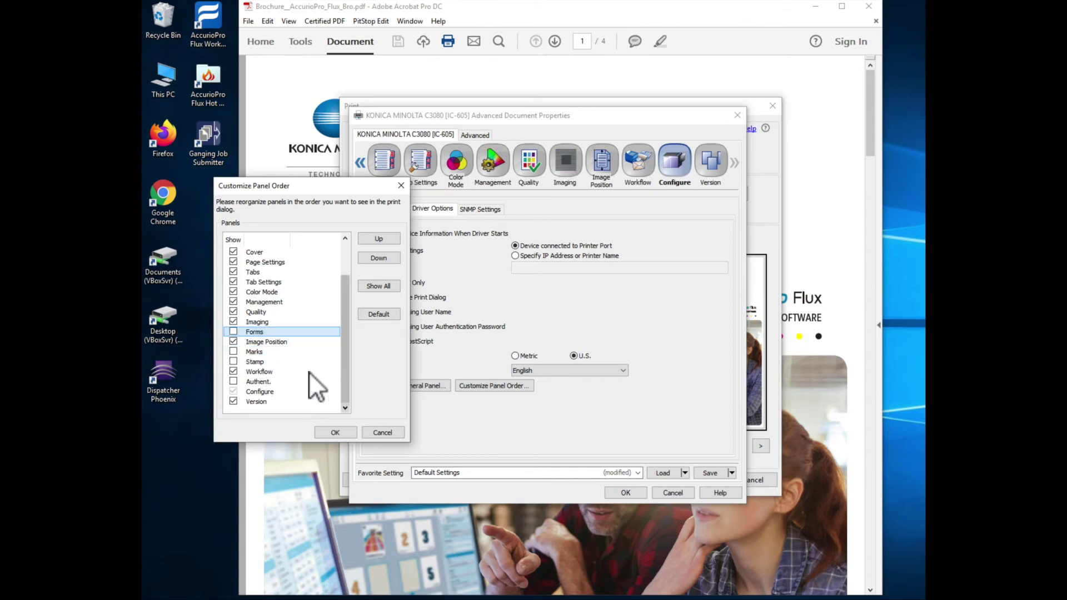
- Move Workflow up eleven places to sit right after Cover and confirm the new order
{"action": "left_click", "coordinate": [277, 372]}
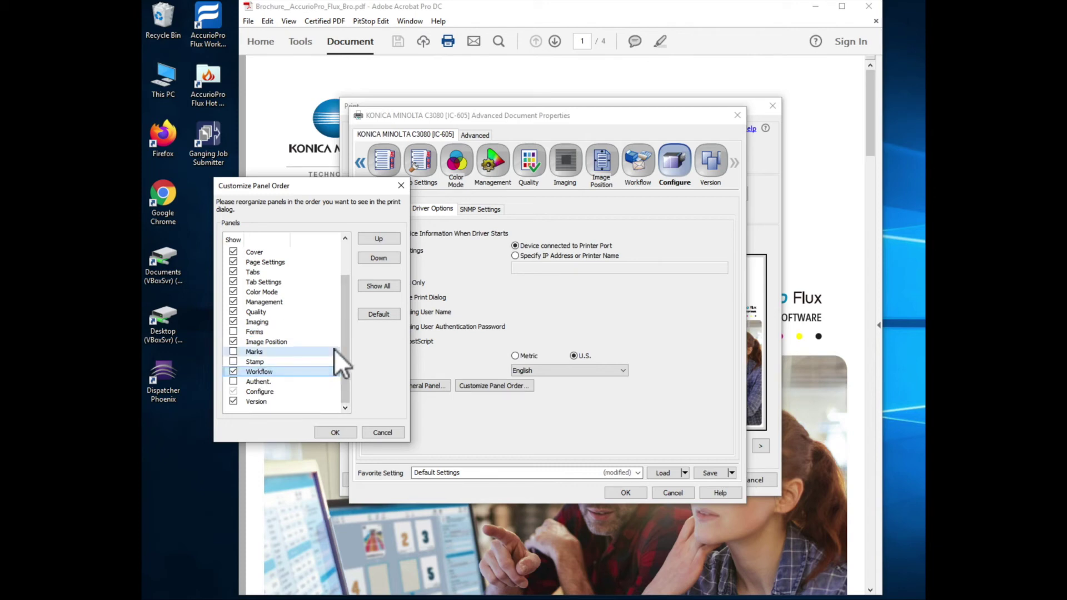
{"action": "left_click", "coordinate": [386, 241]}
{"action": "left_click", "coordinate": [386, 241]}
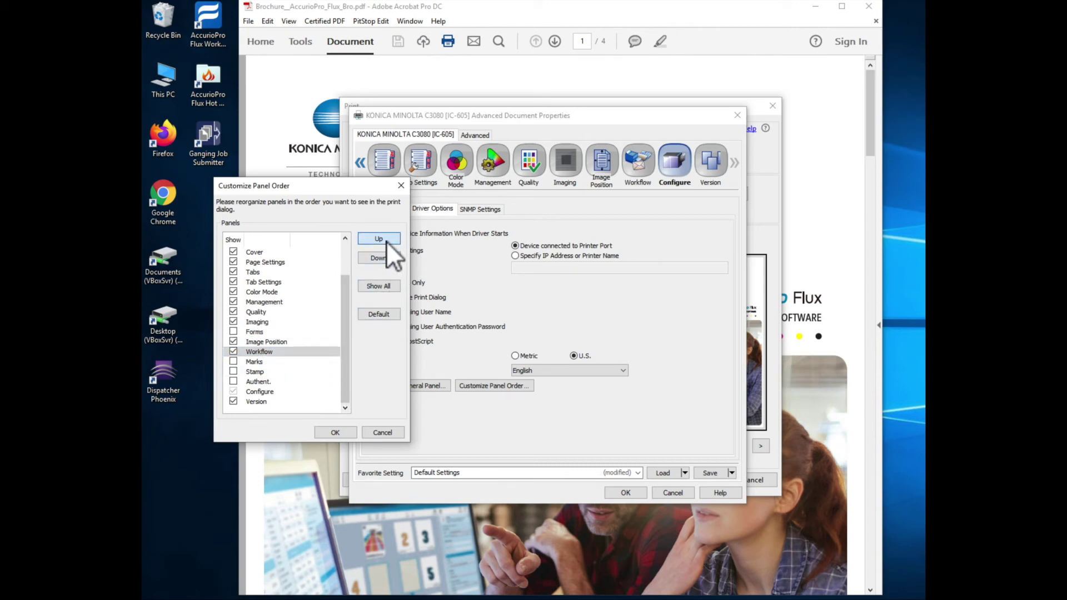
{"action": "left_click", "coordinate": [378, 239]}
{"action": "left_click", "coordinate": [379, 239]}
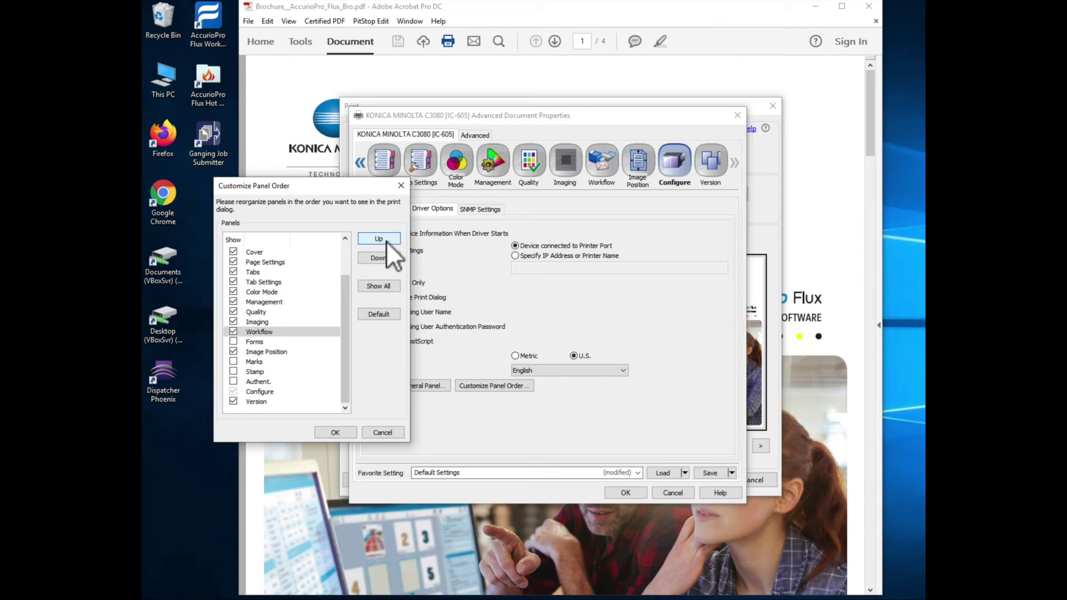
{"action": "left_click", "coordinate": [386, 242]}
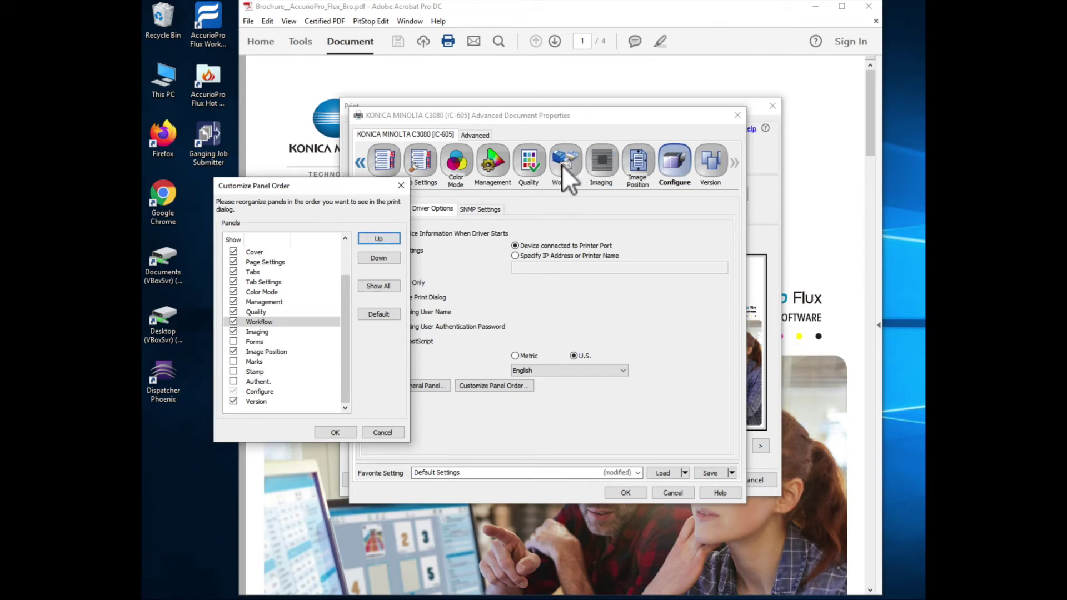
{"action": "left_click", "coordinate": [373, 242]}
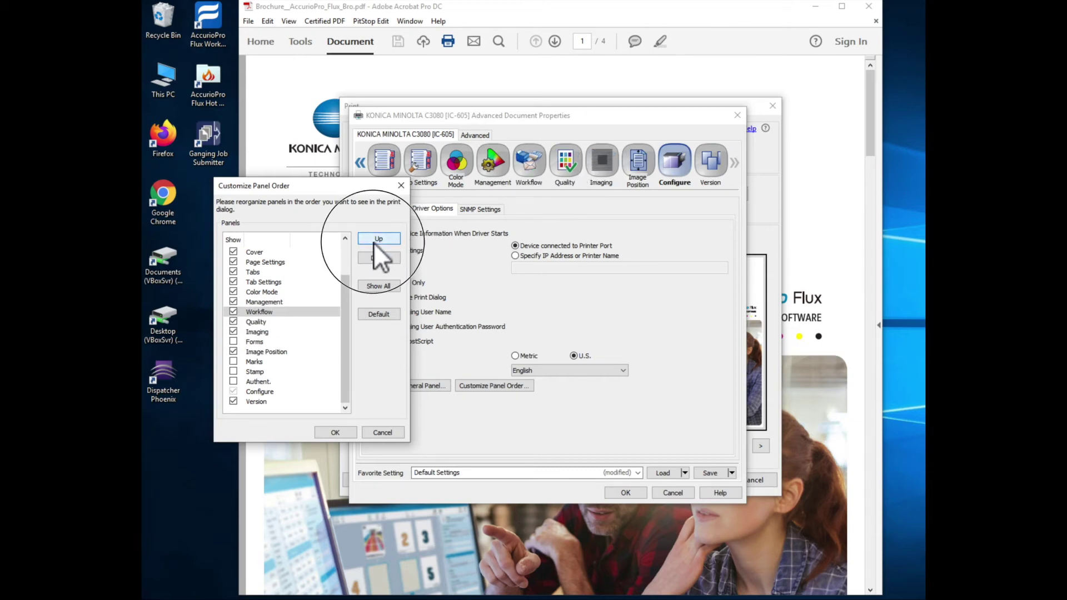
{"action": "left_click", "coordinate": [374, 242]}
{"action": "left_click", "coordinate": [373, 243]}
{"action": "left_click", "coordinate": [373, 243]}
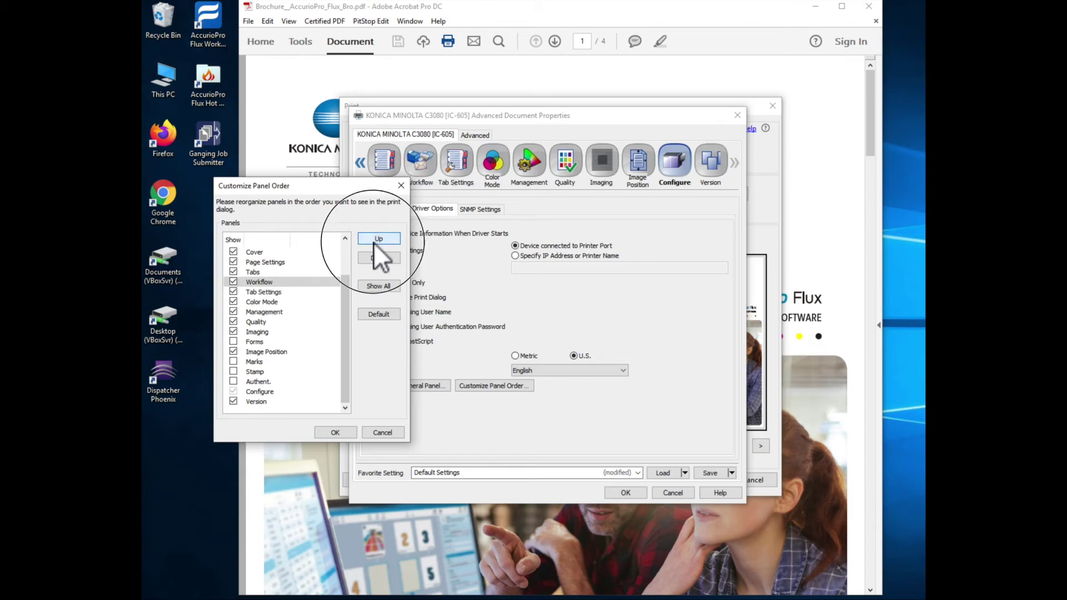
{"action": "left_click", "coordinate": [373, 243]}
{"action": "left_click", "coordinate": [373, 242]}
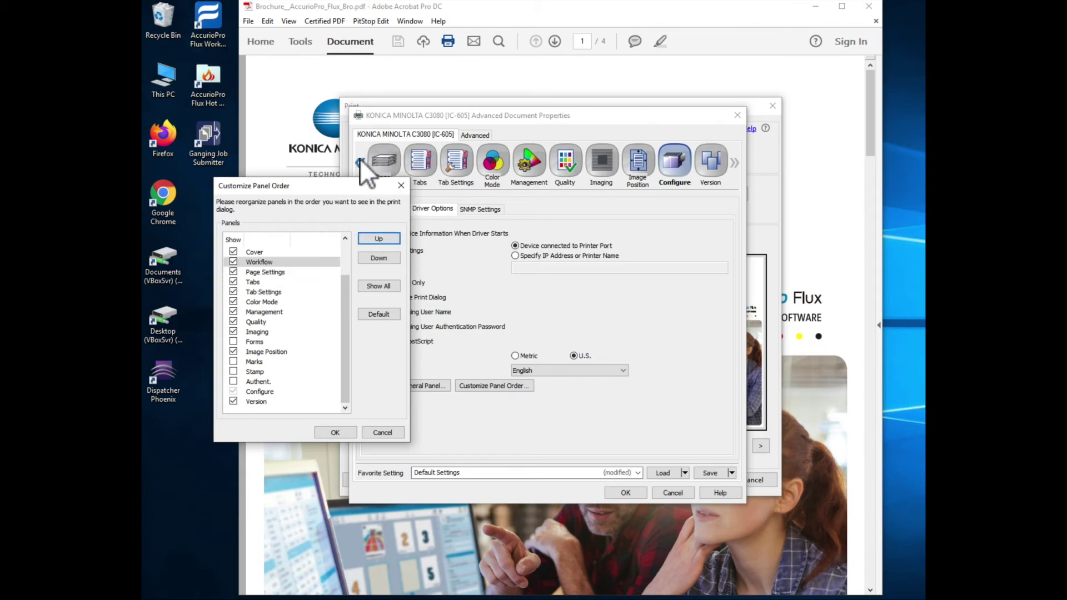
{"action": "left_click", "coordinate": [334, 432]}
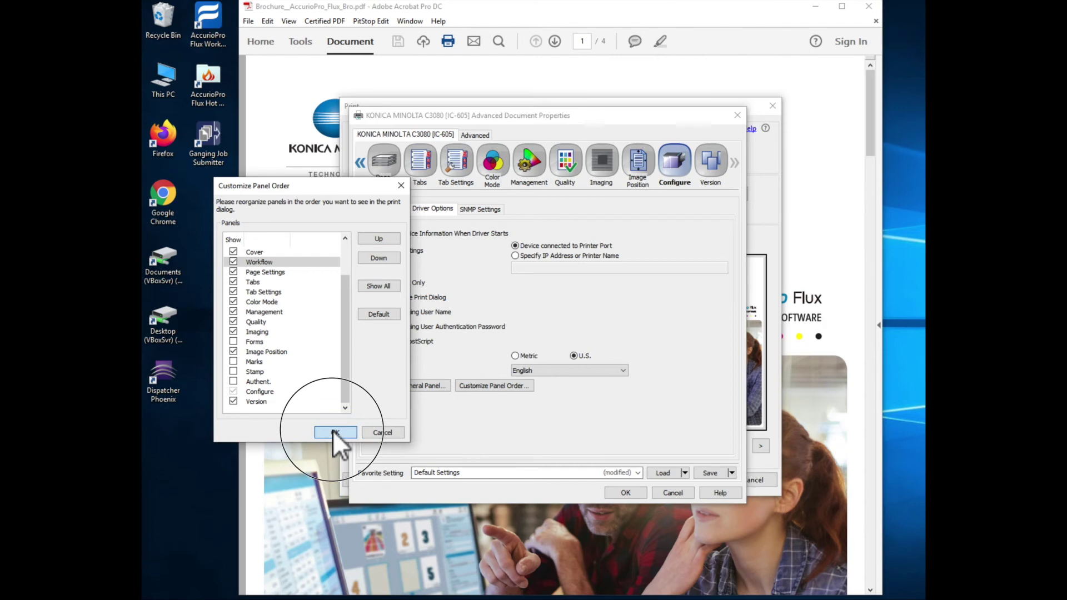
{"action": "left_click", "coordinate": [359, 164]}
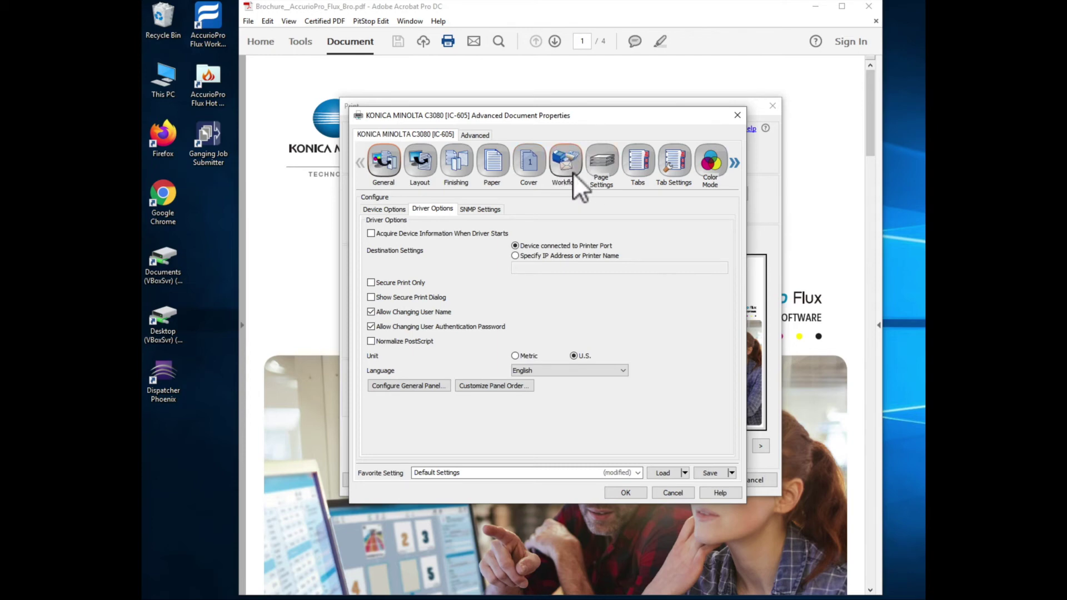
{"action": "left_click", "coordinate": [734, 163]}
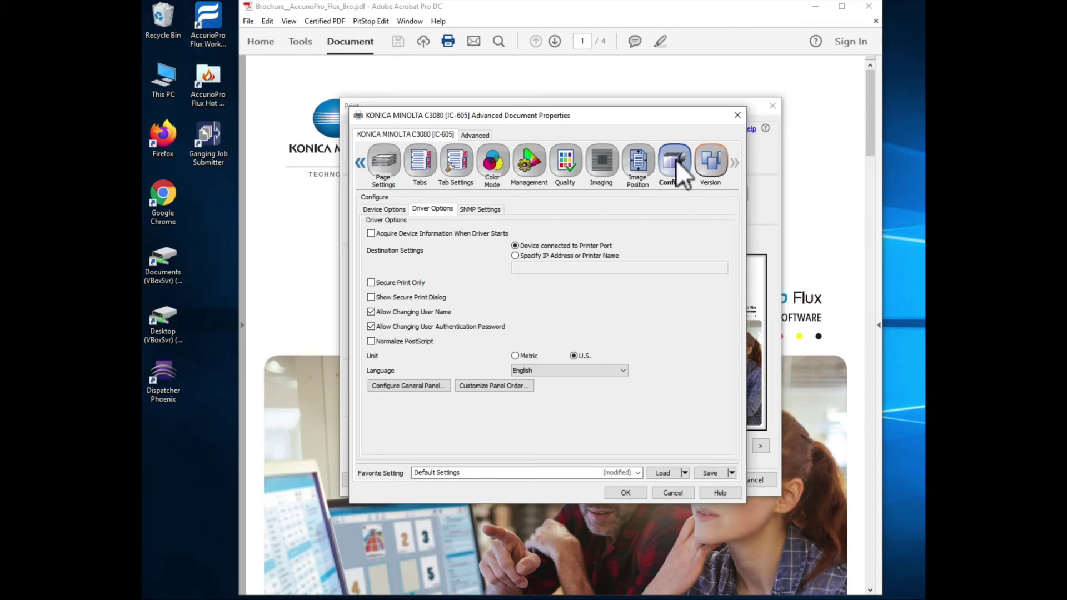
{"action": "left_click", "coordinate": [488, 388]}
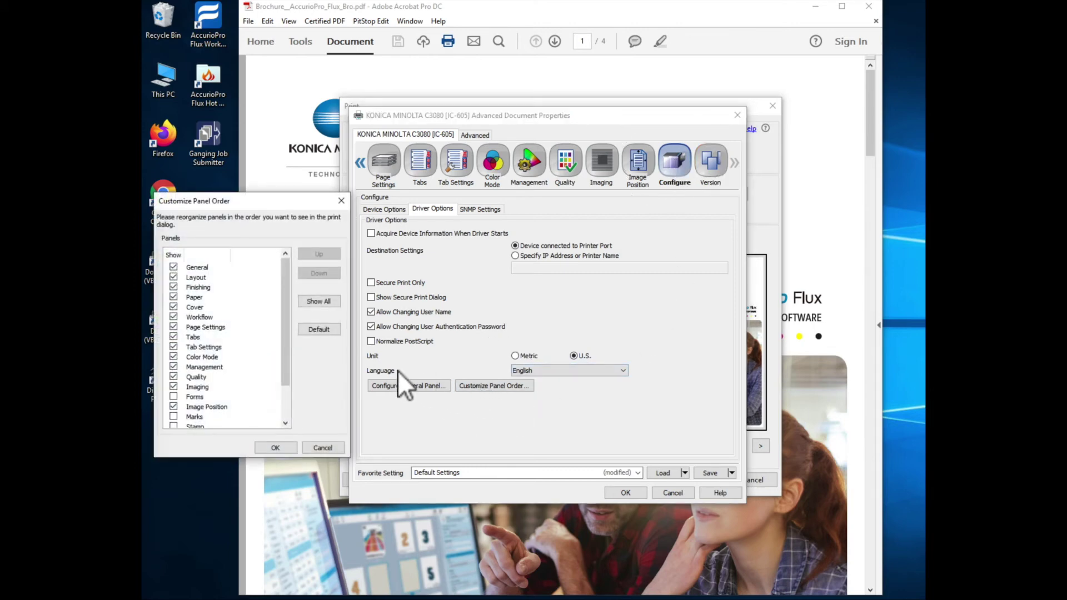
- Reset the panel order to Default, confirm it, and bring up the Version panel
{"action": "left_click", "coordinate": [316, 328]}
{"action": "left_click", "coordinate": [315, 331]}
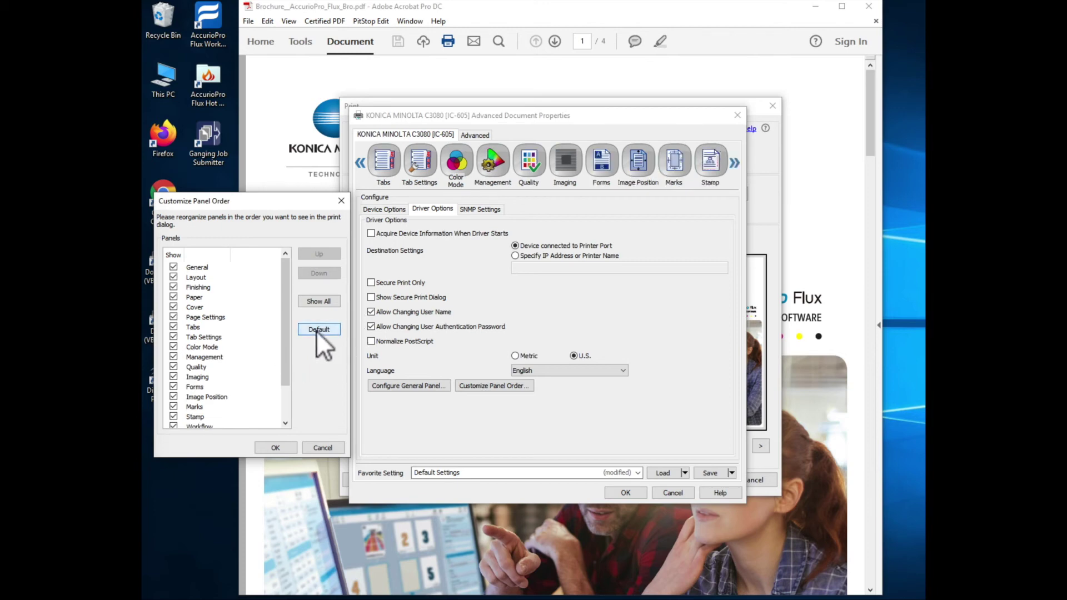
{"action": "left_click", "coordinate": [288, 405]}
{"action": "left_click", "coordinate": [276, 448]}
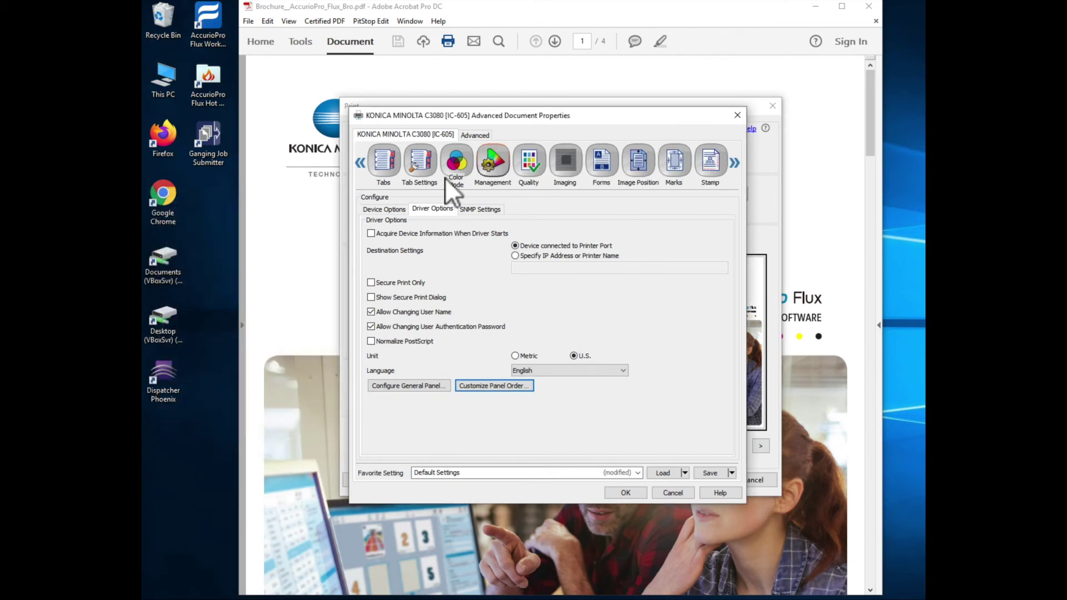
{"action": "left_click", "coordinate": [735, 163]}
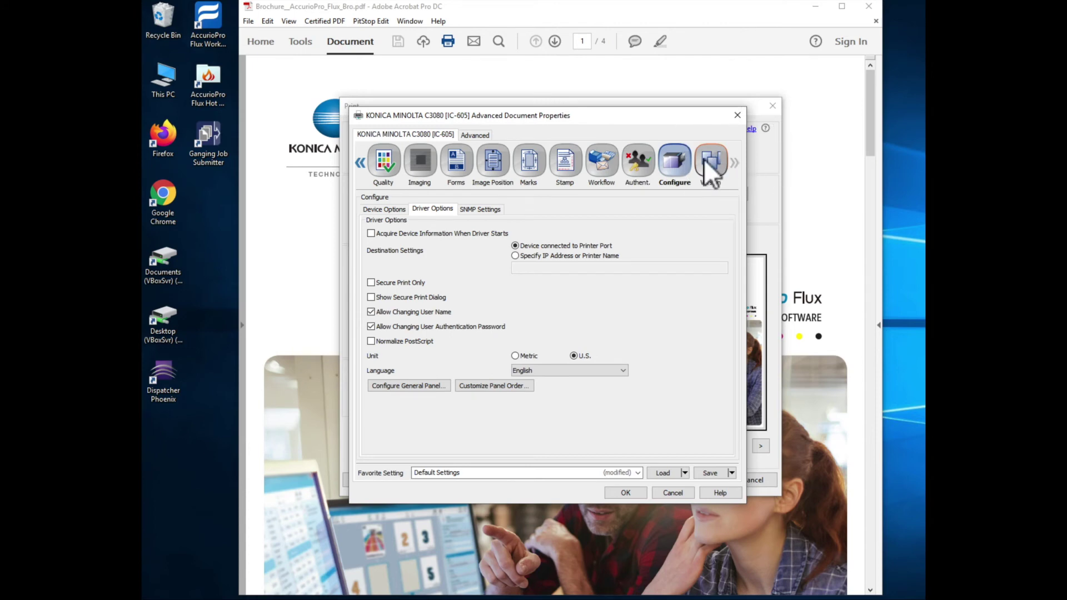
{"action": "left_click", "coordinate": [711, 160]}
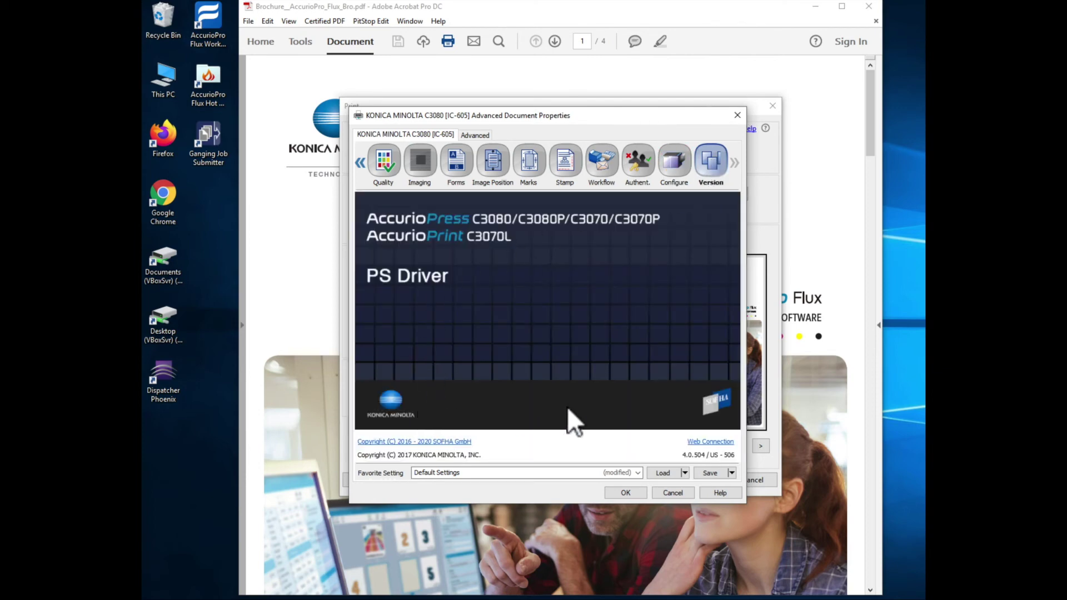
- Follow the Web Connection link on the Version panel to open the printer's web page
{"action": "left_click", "coordinate": [721, 444]}
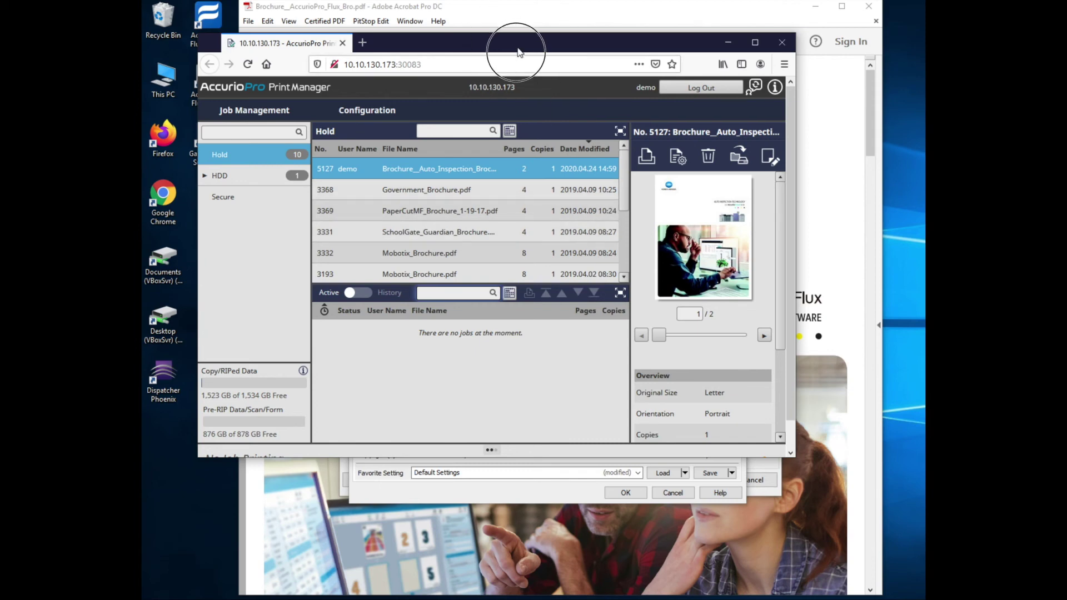
- Move the AccurioPro Print Manager browser window down slightly, then close it
{"action": "left_click_drag", "start_coordinate": [518, 45], "coordinate": [509, 76]}
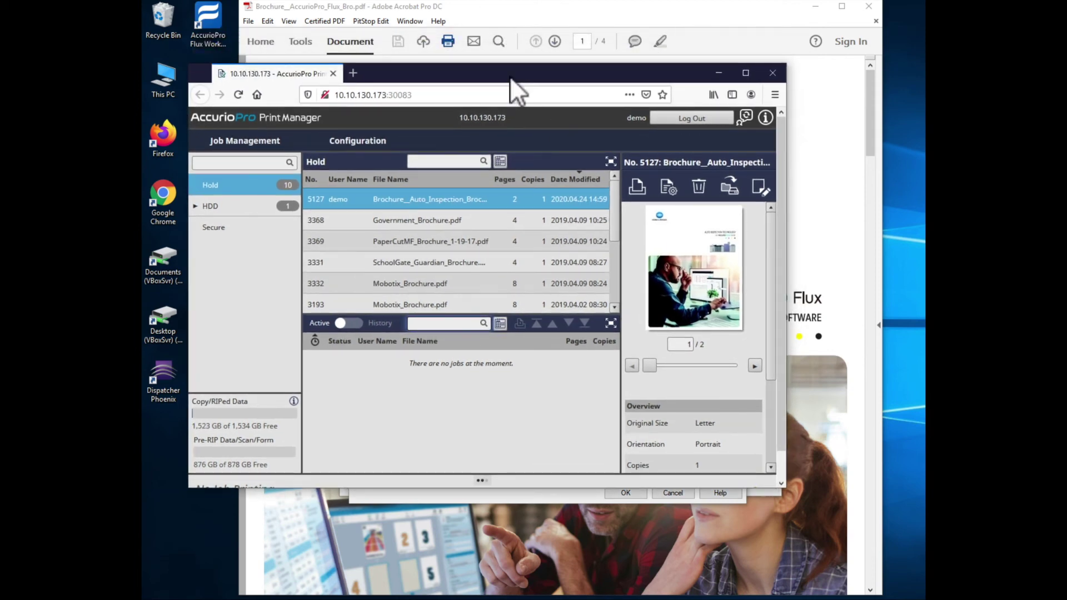
{"action": "left_click", "coordinate": [774, 73]}
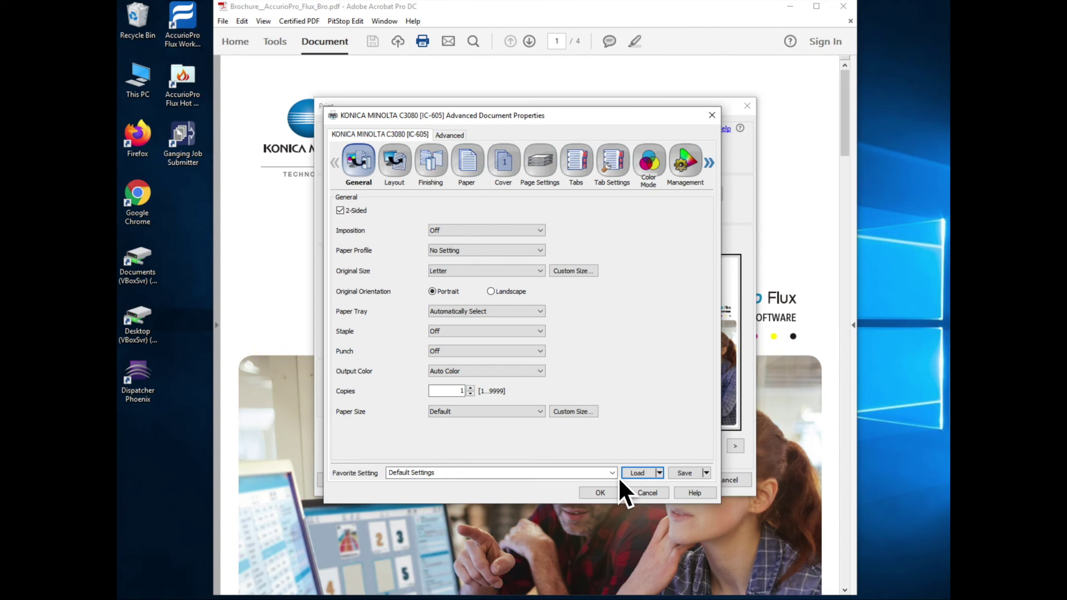
- Load the Full Bleed Booklets favorite setting for Booklet imposition on 12x18 paper
{"action": "left_click", "coordinate": [613, 473]}
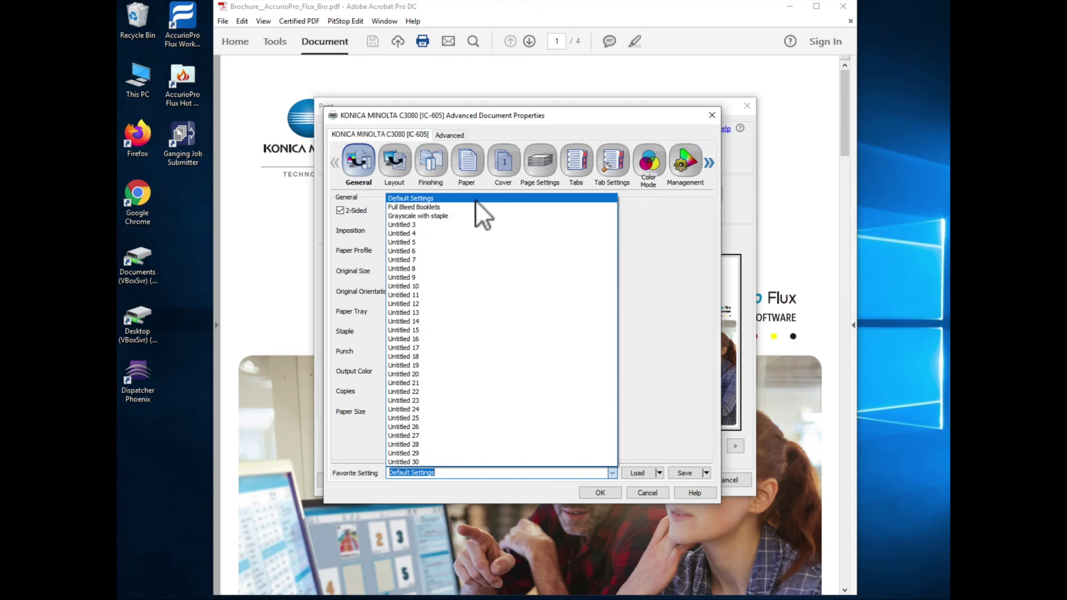
{"action": "left_click", "coordinate": [442, 207]}
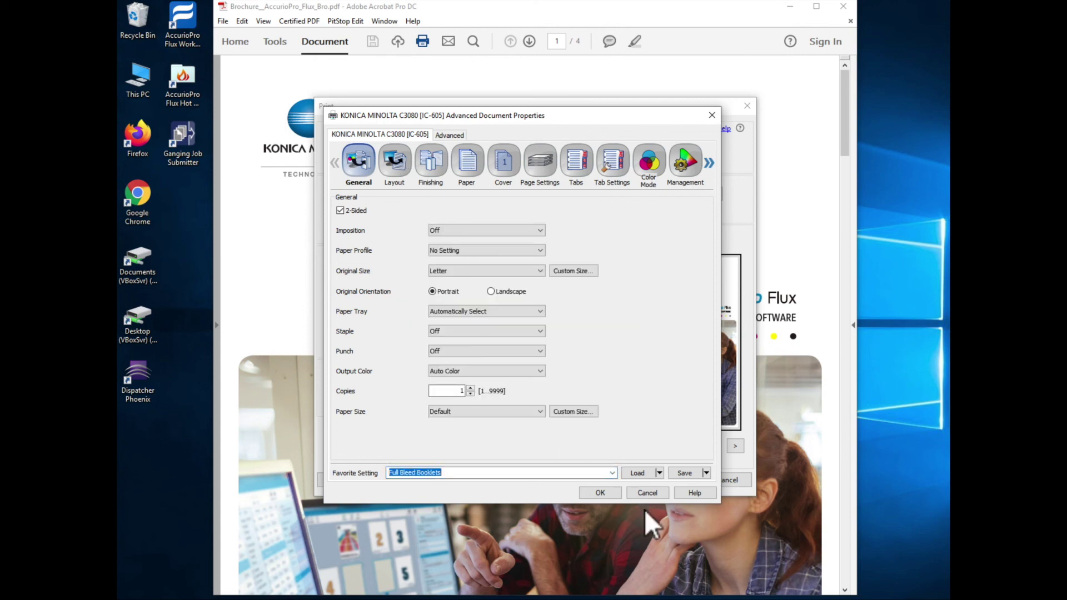
{"action": "left_click", "coordinate": [642, 474]}
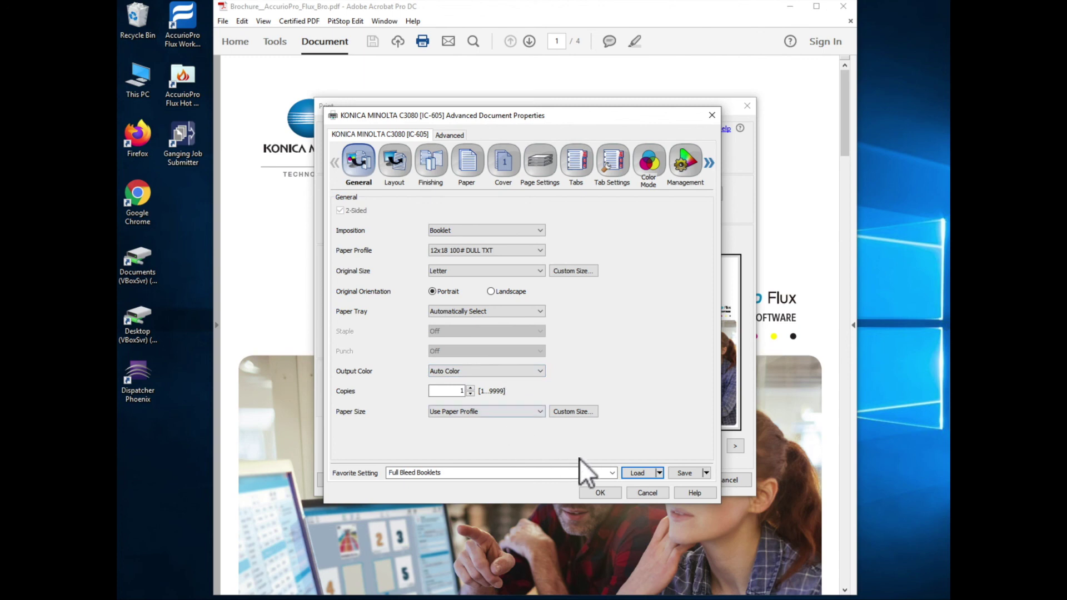
{"action": "scroll", "coordinate": [613, 473], "scroll_direction": "down", "scroll_amount": 1}
- Set Imposition to Off, turn off 2-Sided printing, and set Punch to Multi Punch
{"action": "left_click", "coordinate": [540, 227]}
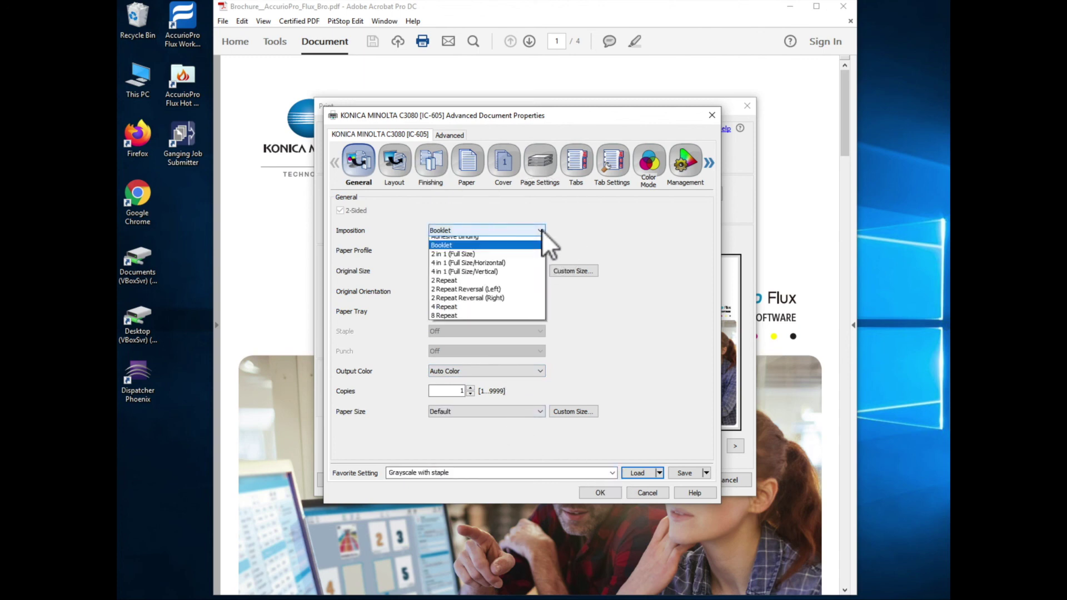
{"action": "left_click", "coordinate": [519, 242]}
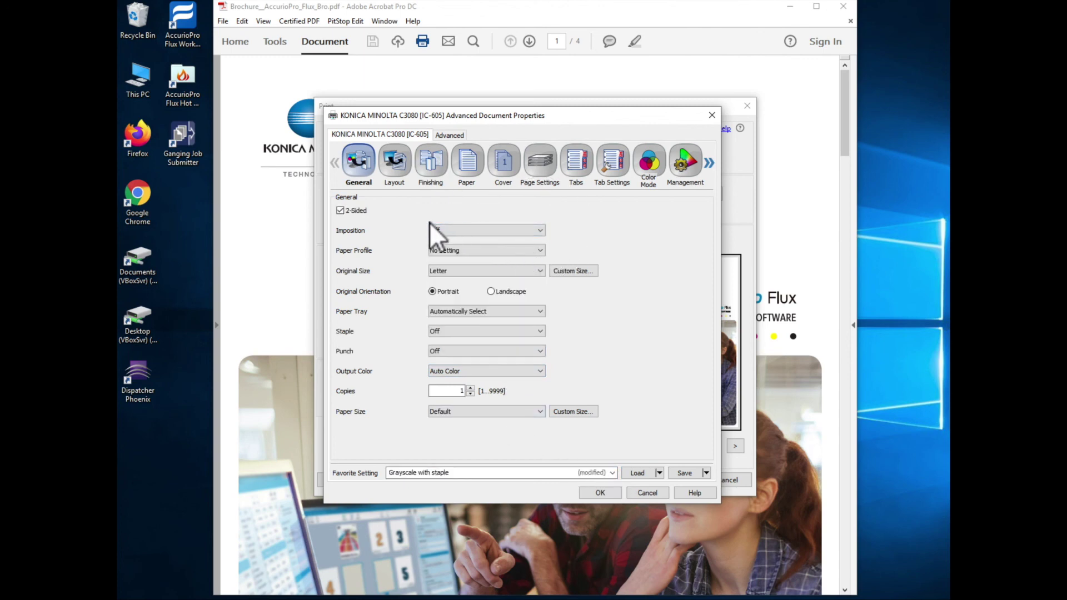
{"action": "left_click", "coordinate": [339, 211]}
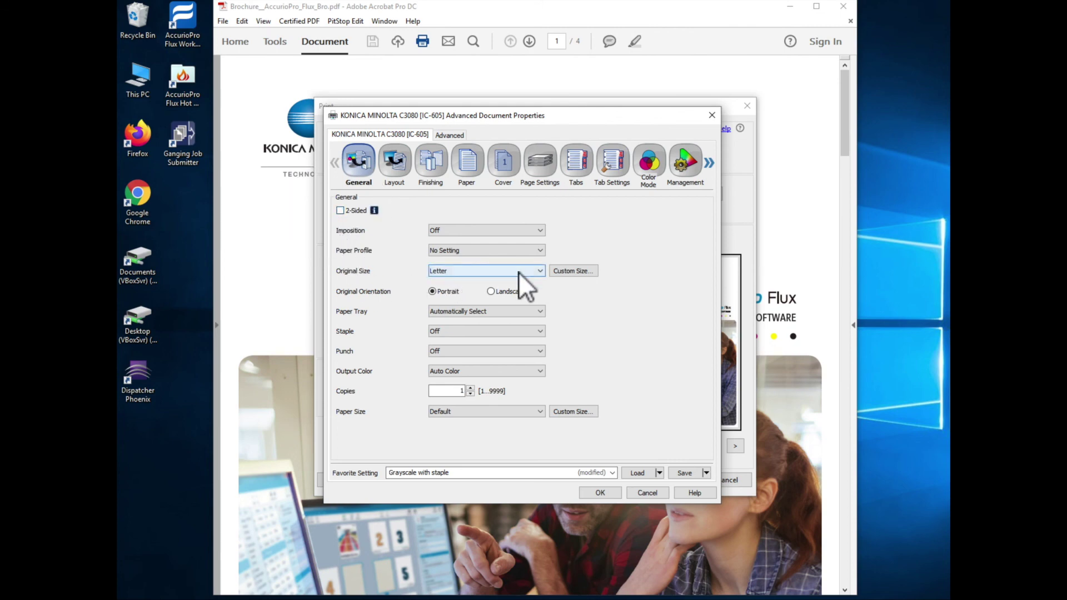
{"action": "left_click", "coordinate": [507, 351]}
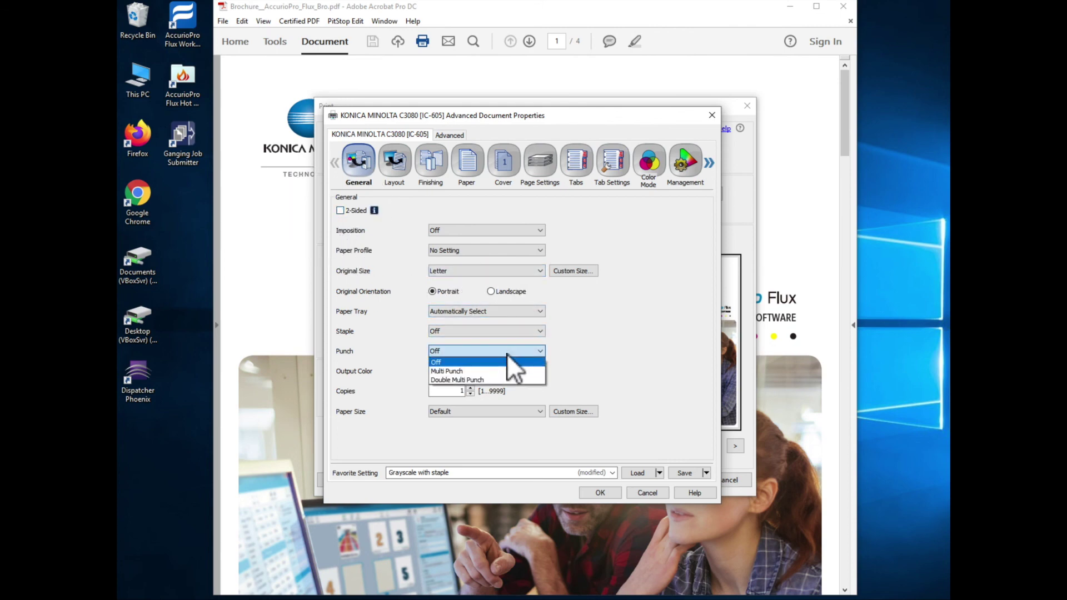
{"action": "left_click", "coordinate": [492, 371]}
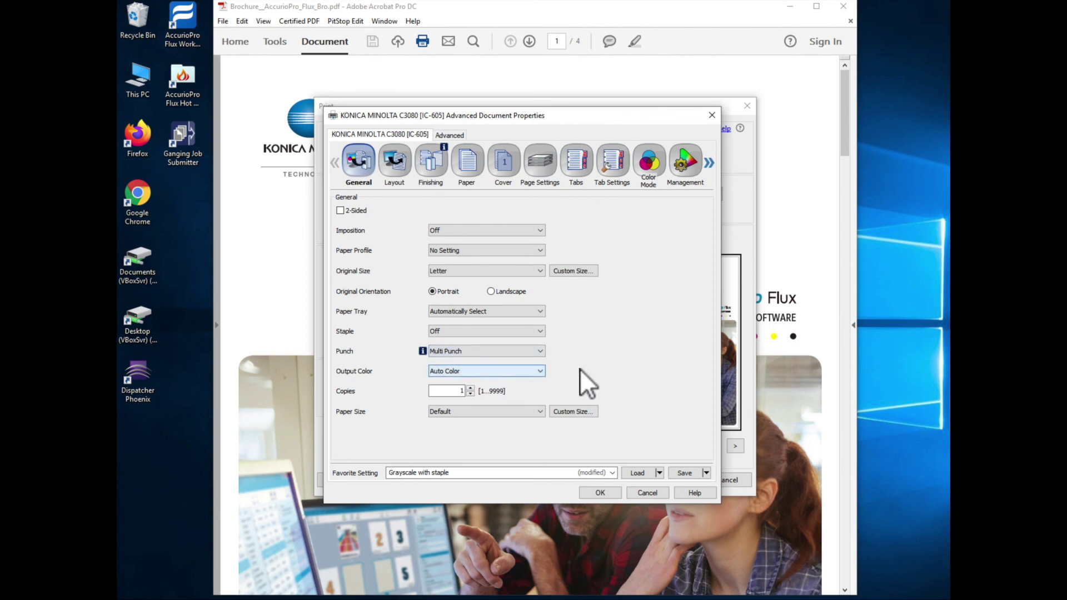
- Save these settings in the Untitled 3 slot as 'Single side with with punch', then select Default Settings
{"action": "left_click", "coordinate": [614, 474]}
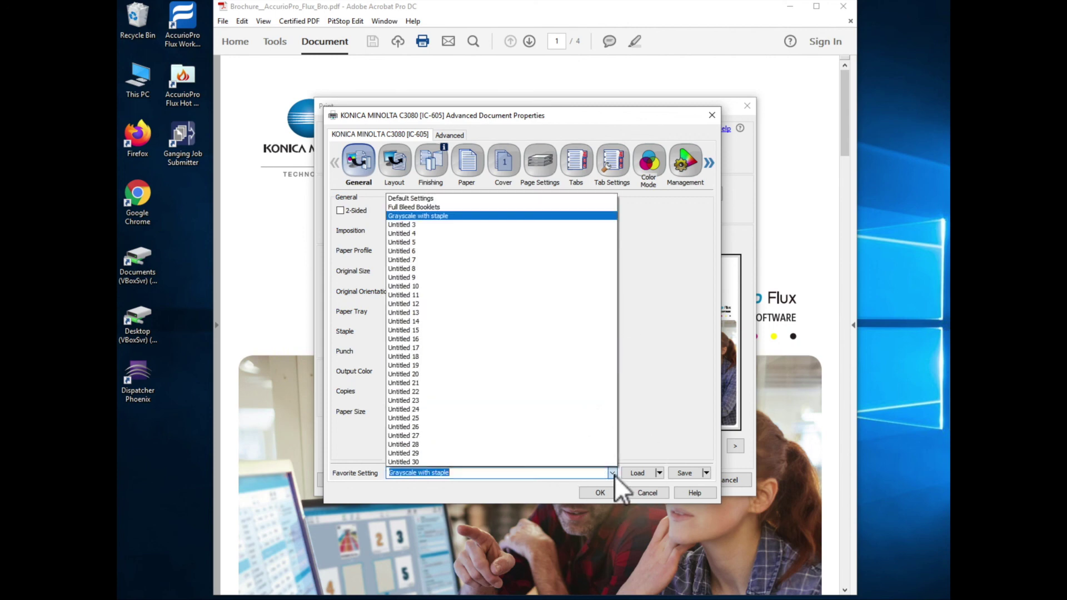
{"action": "left_click", "coordinate": [448, 226]}
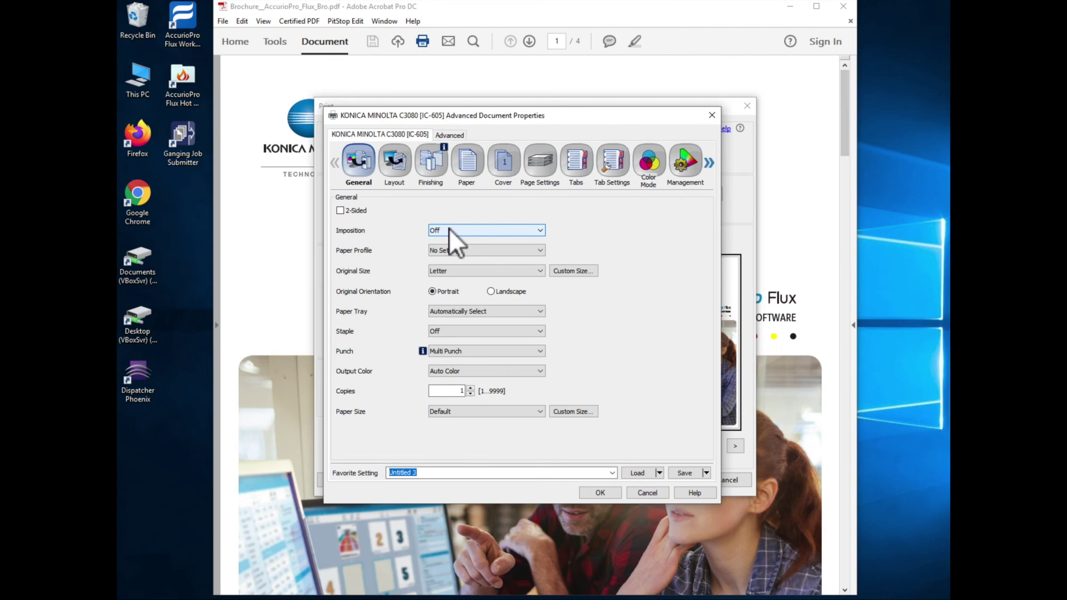
{"action": "type", "text": "Single side with with punch"}
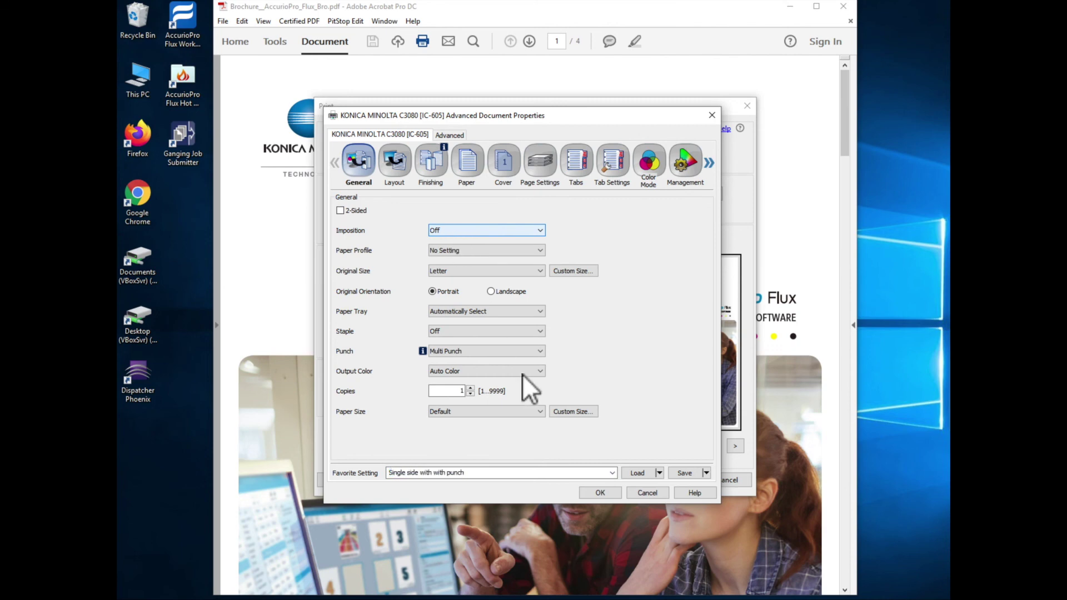
{"action": "left_click", "coordinate": [686, 474]}
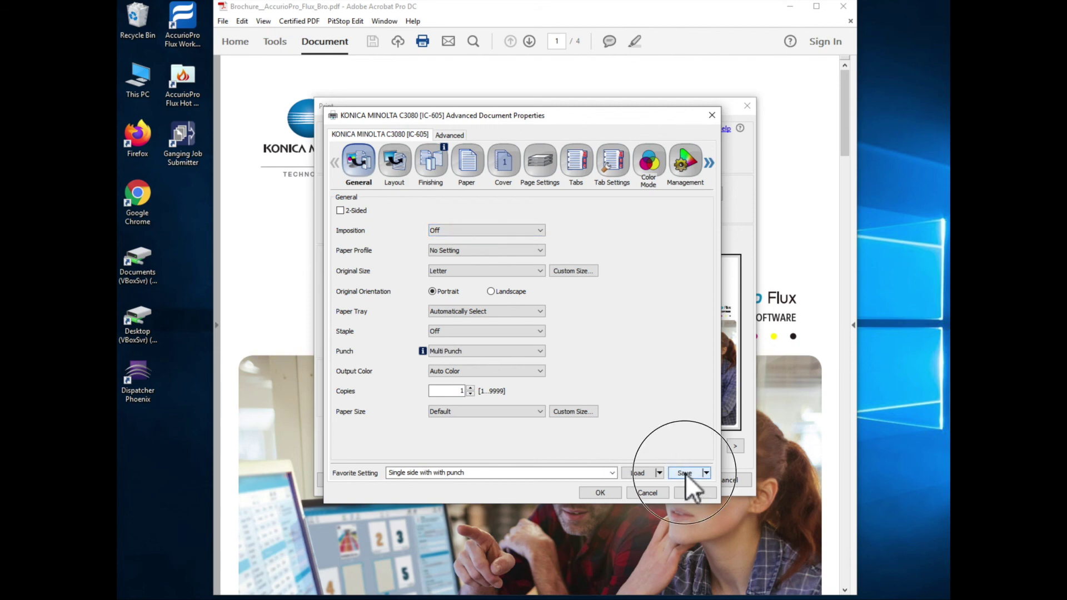
{"action": "left_click", "coordinate": [613, 474]}
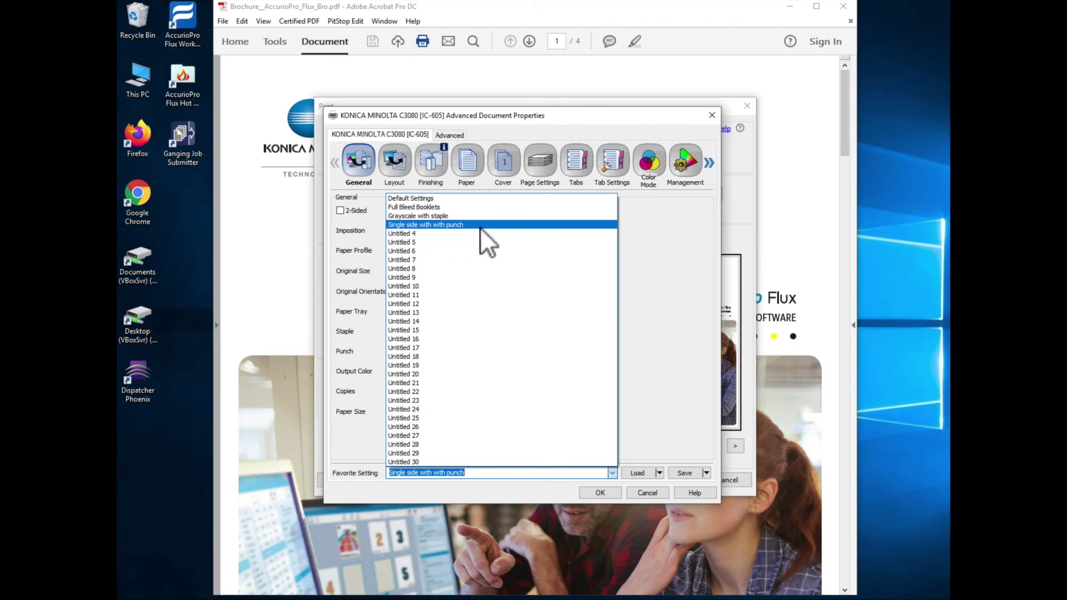
{"action": "left_click", "coordinate": [473, 199]}
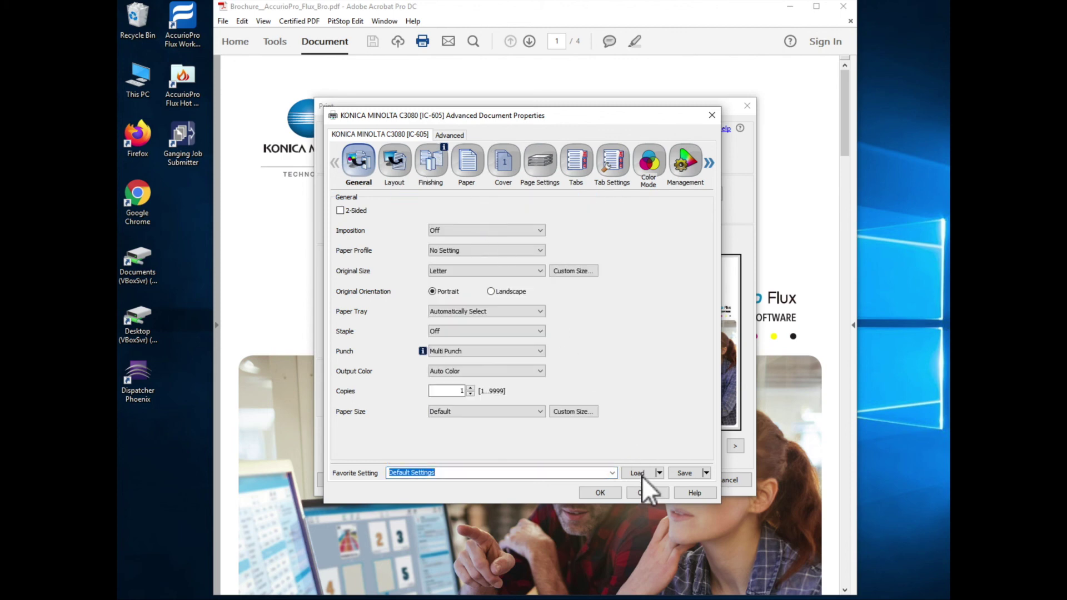
- Load the Default Settings favorite, then view the Load and Save menu options without choosing any
{"action": "left_click", "coordinate": [640, 472]}
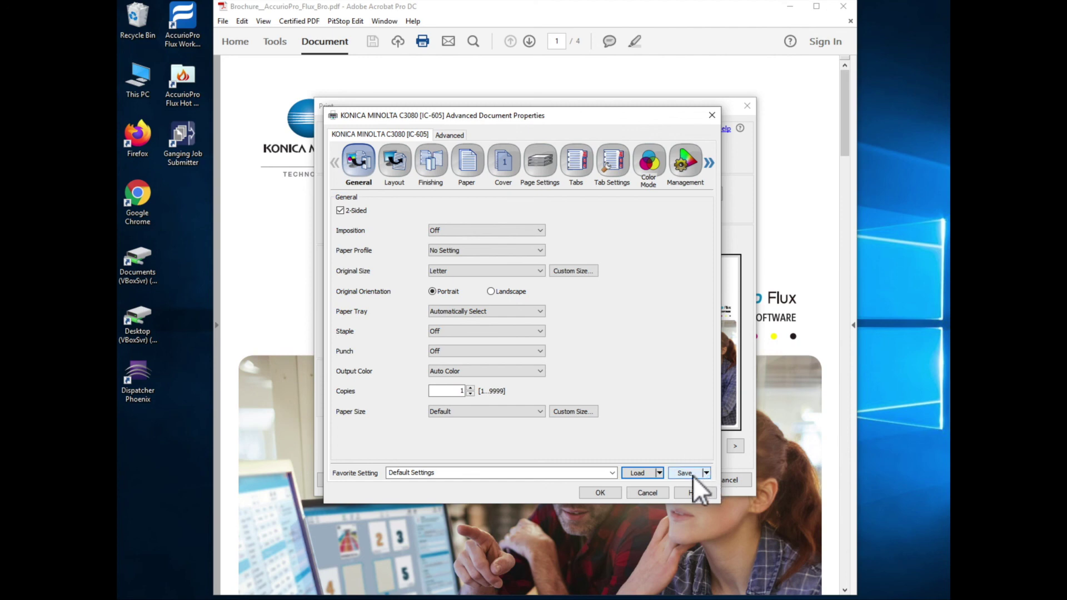
{"action": "left_click", "coordinate": [660, 473]}
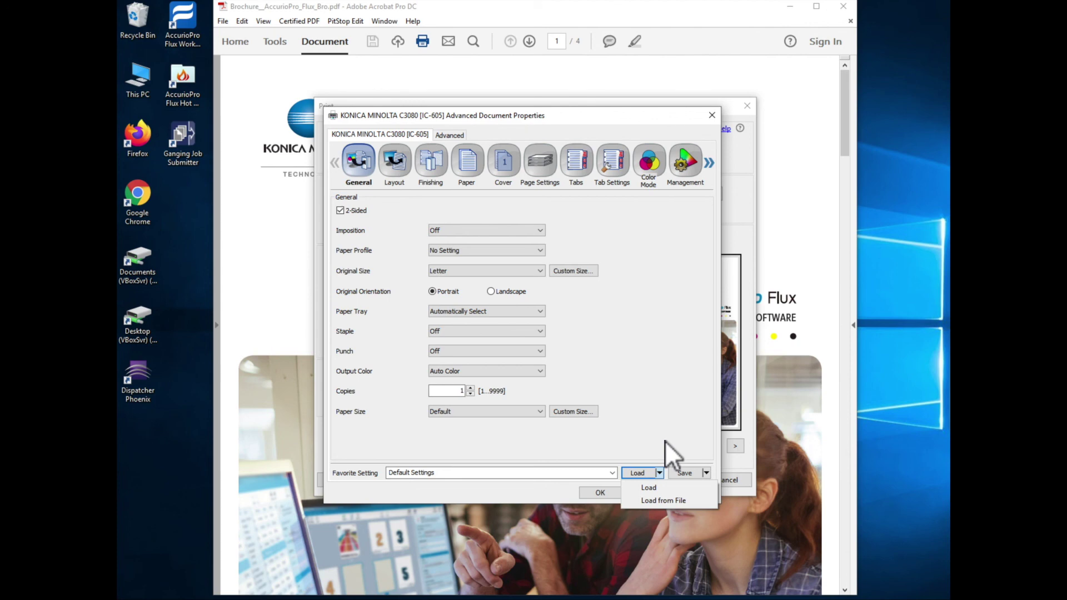
{"action": "left_click", "coordinate": [706, 473]}
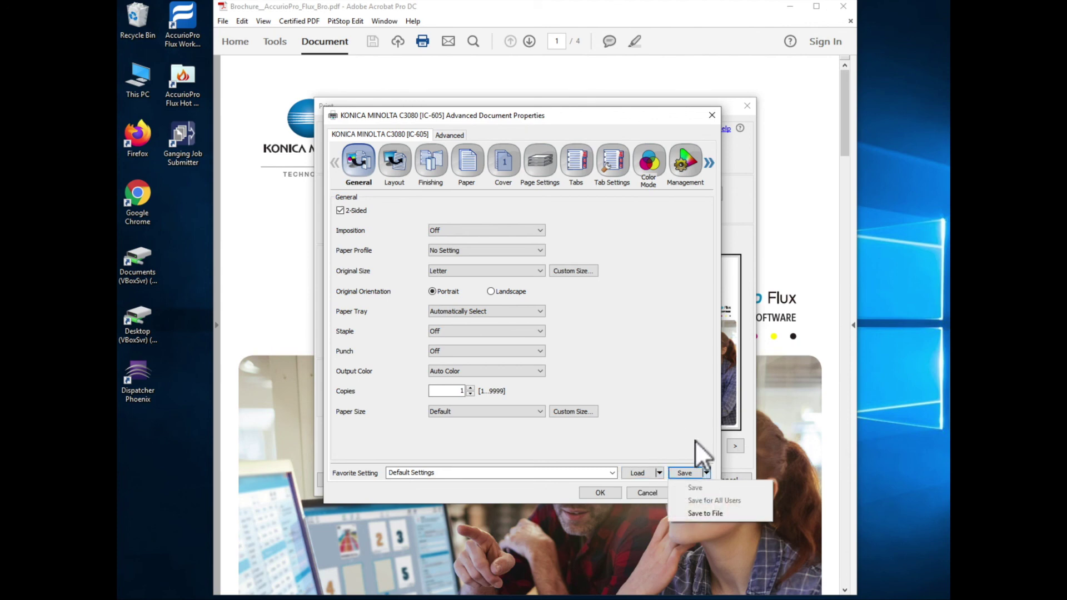
{"action": "left_click", "coordinate": [658, 405]}
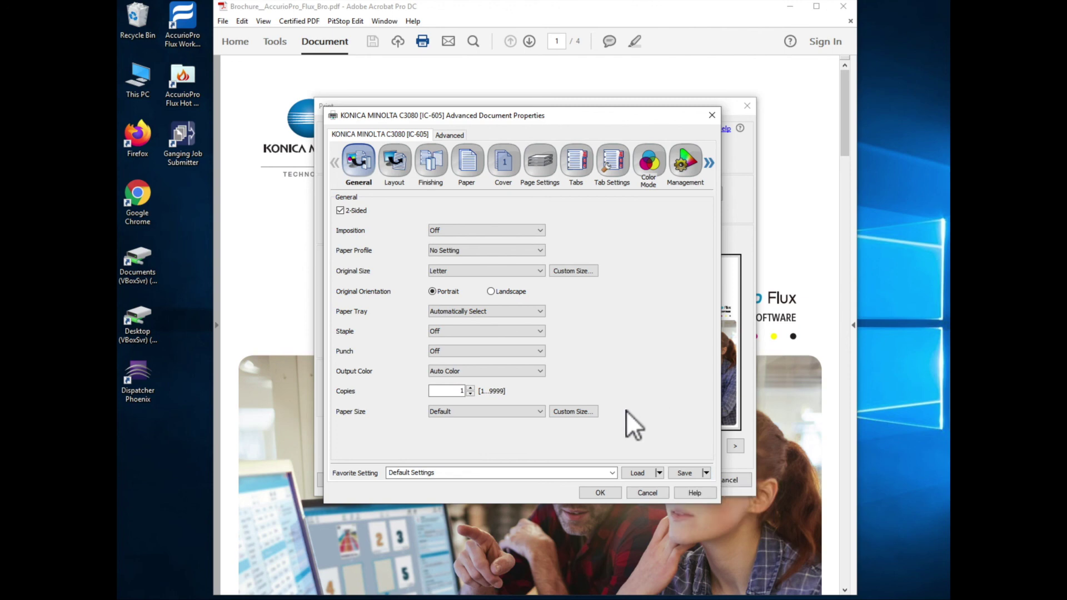